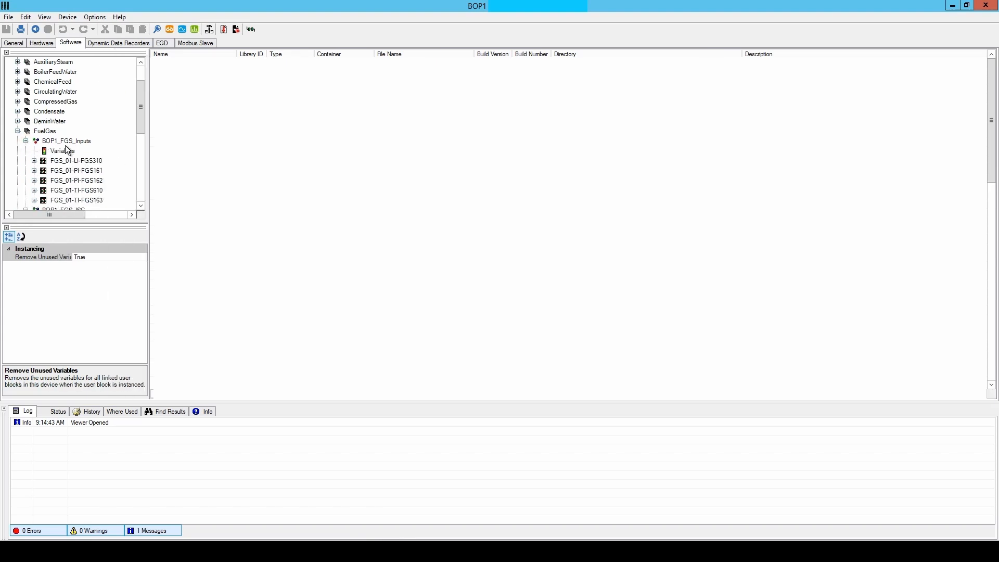
- Add a task named FGS_01-FI-FGS164 to the BOP1_FGS_Inputs program under FuelGas
{"action": "left_click", "coordinate": [65, 141]}
{"action": "right_click", "coordinate": [65, 140]}
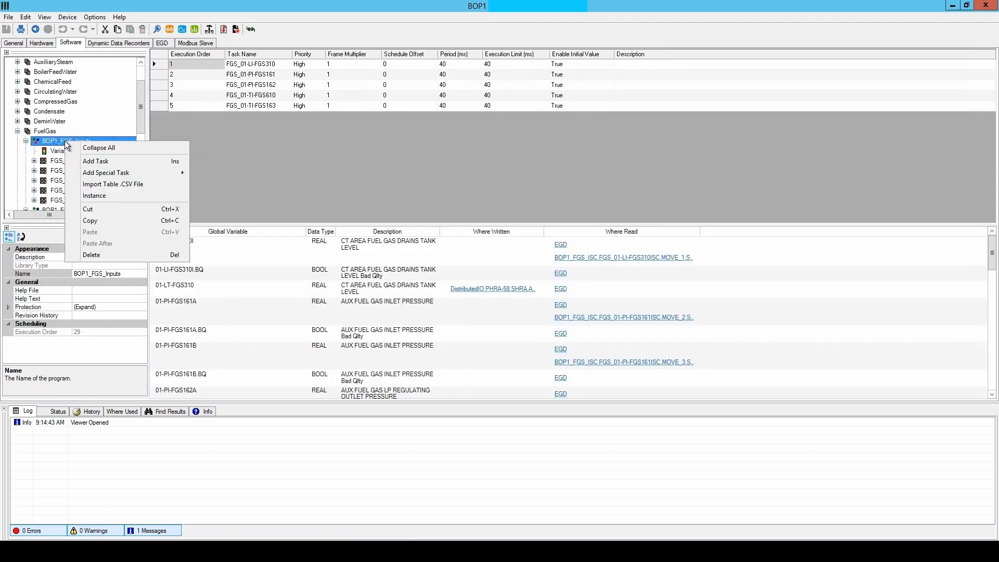
{"action": "left_click", "coordinate": [108, 161]}
{"action": "type", "text": "FGS_01-FI-FGS164"}
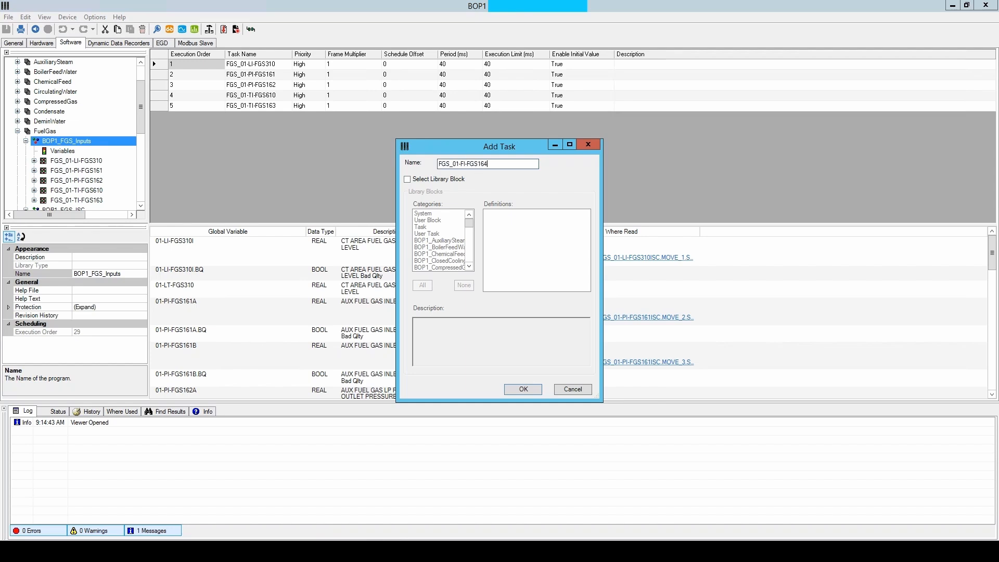
{"action": "left_click", "coordinate": [523, 389]}
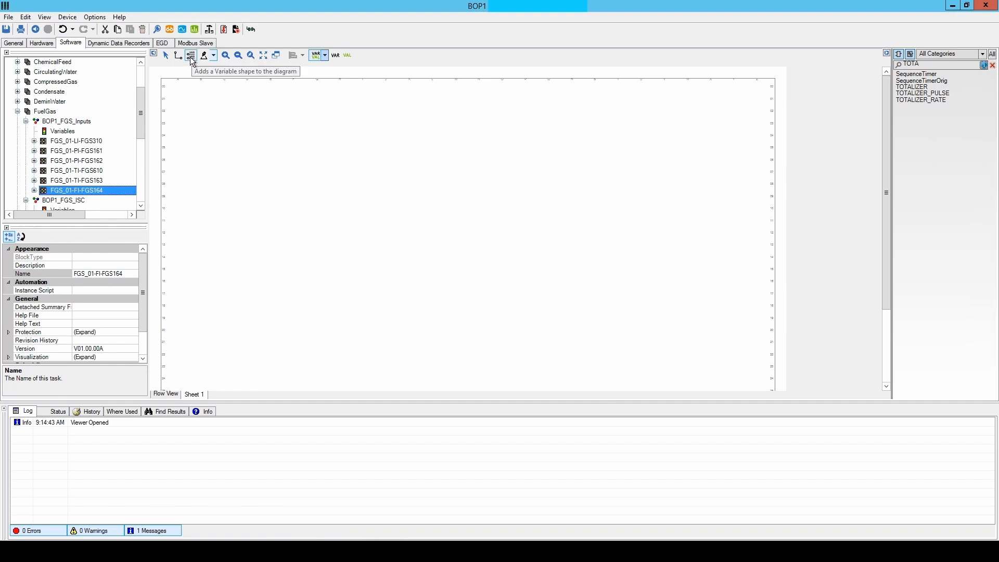
- Add a variable 01-FT-FGS164 to the FGS_01-FI-FGS164 task with the description "Low Pressure Fuel Gas Flow meter"
{"action": "left_click", "coordinate": [191, 59]}
{"action": "key", "text": "Return"}
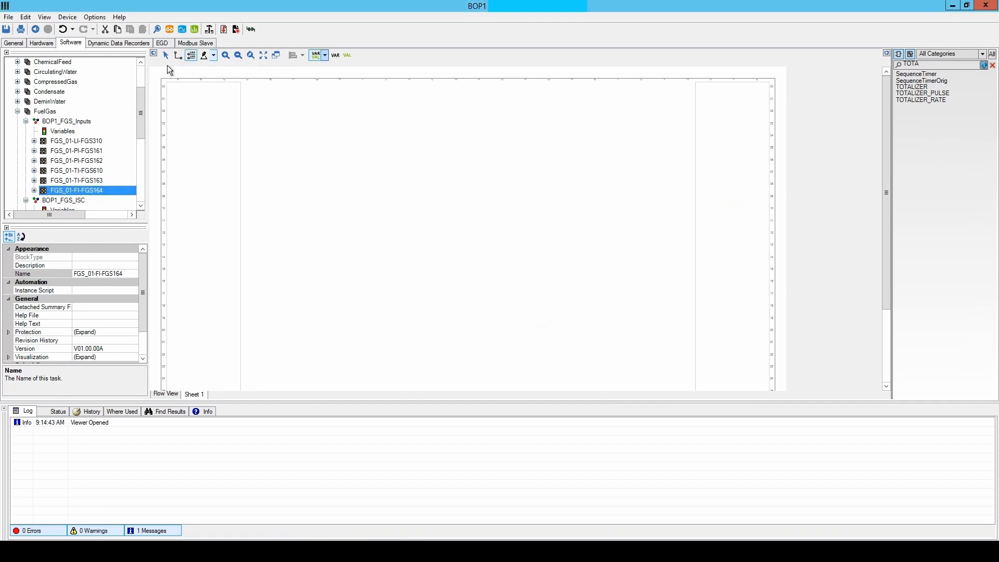
{"action": "left_click", "coordinate": [34, 190]}
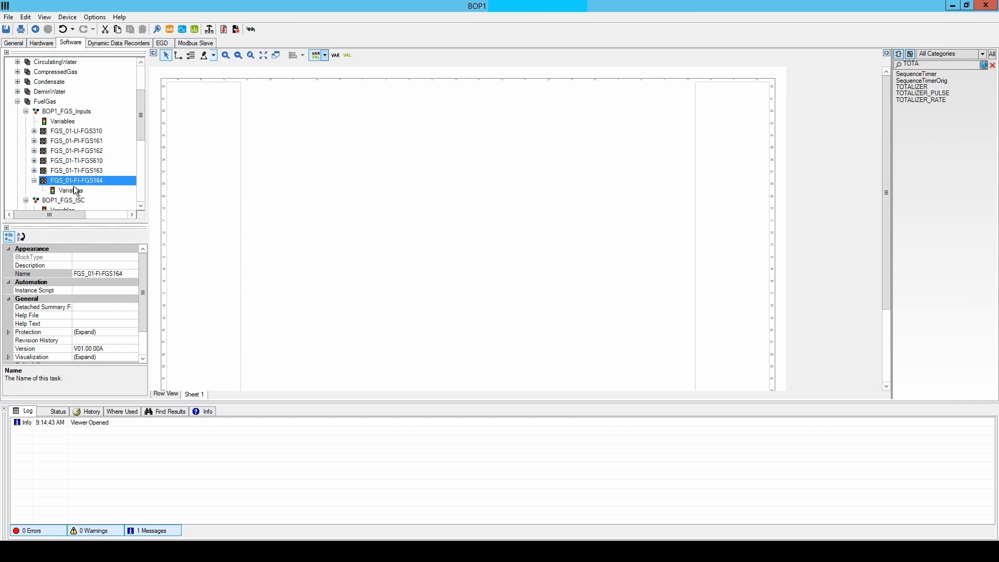
{"action": "left_click", "coordinate": [68, 190]}
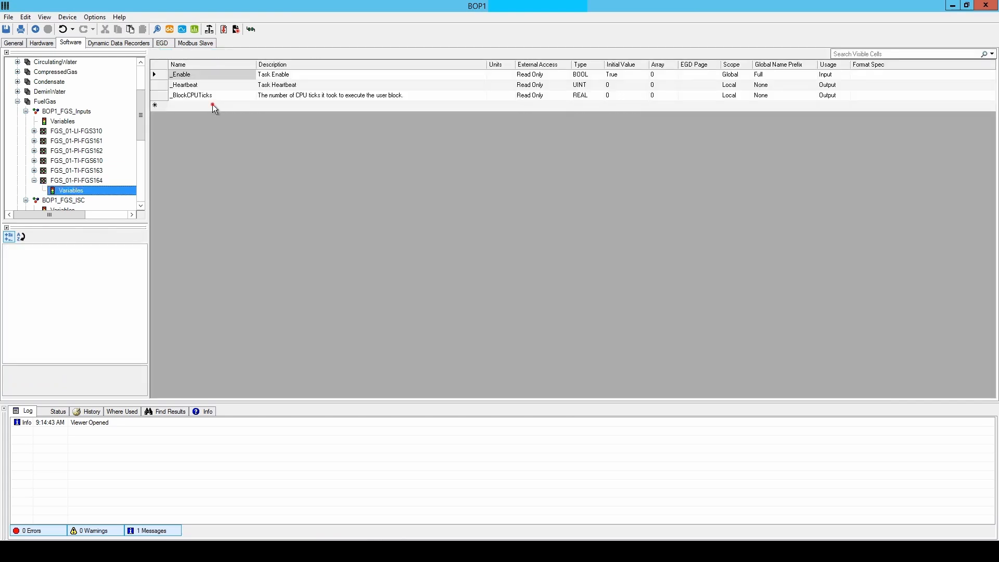
{"action": "left_click", "coordinate": [212, 106]}
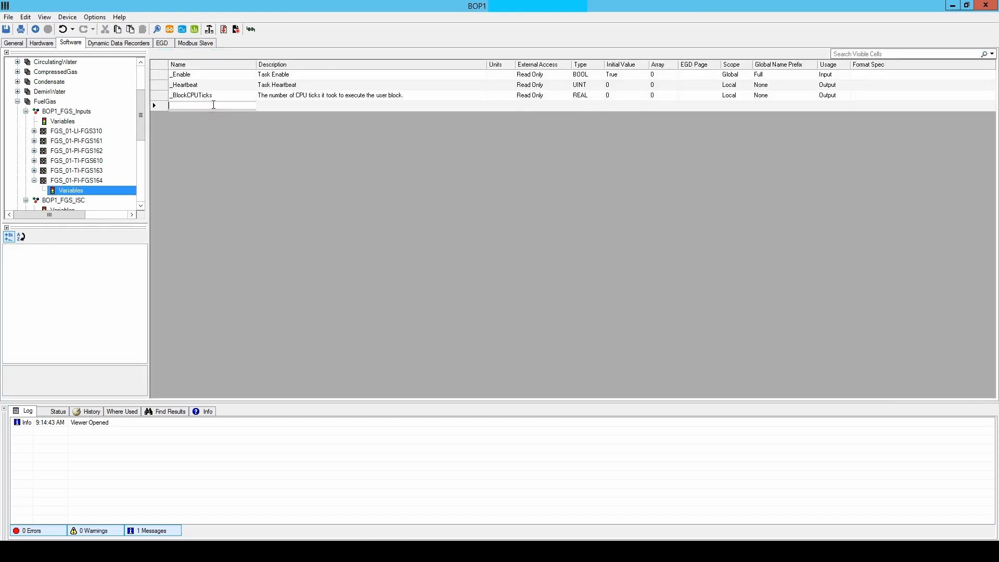
{"action": "type", "text": "01-FI-FGS164"}
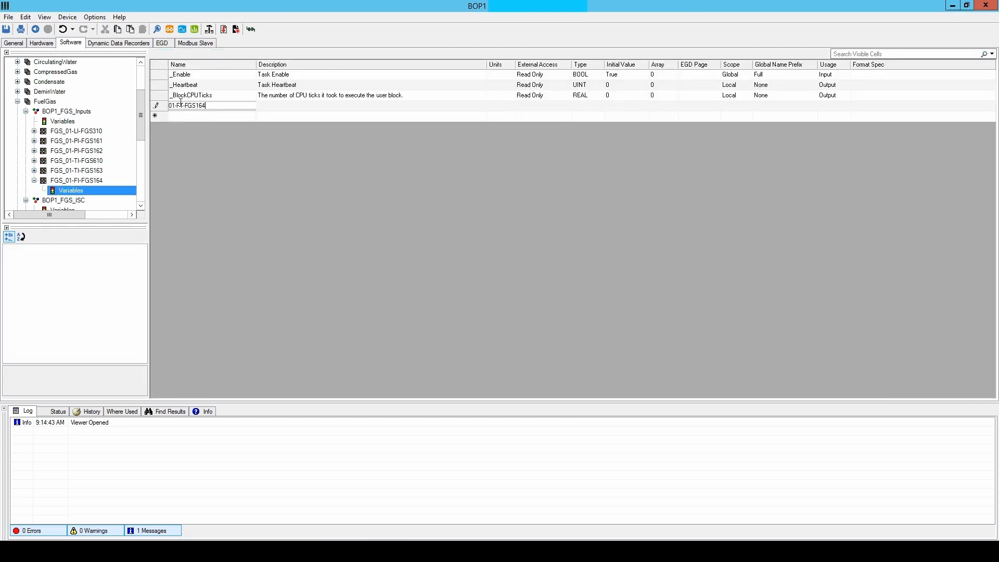
{"action": "left_click", "coordinate": [270, 108]}
{"action": "type", "text": "Low Pressure Fuel Gas Flow meter"}
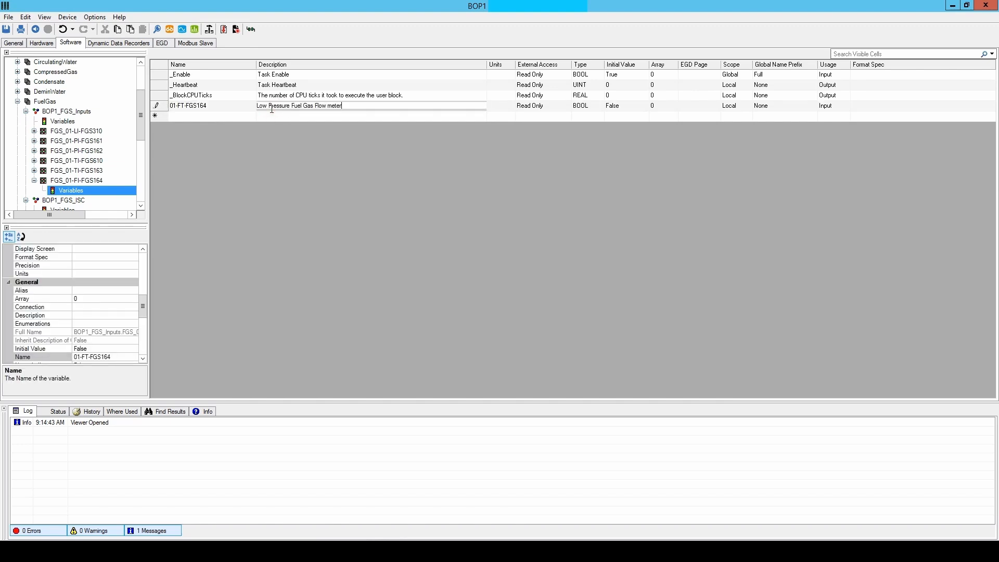
- Set the 01-FT-FGS164 variable's data type to REAL and its scope to Global
{"action": "left_click", "coordinate": [590, 106]}
{"action": "left_click", "coordinate": [600, 108]}
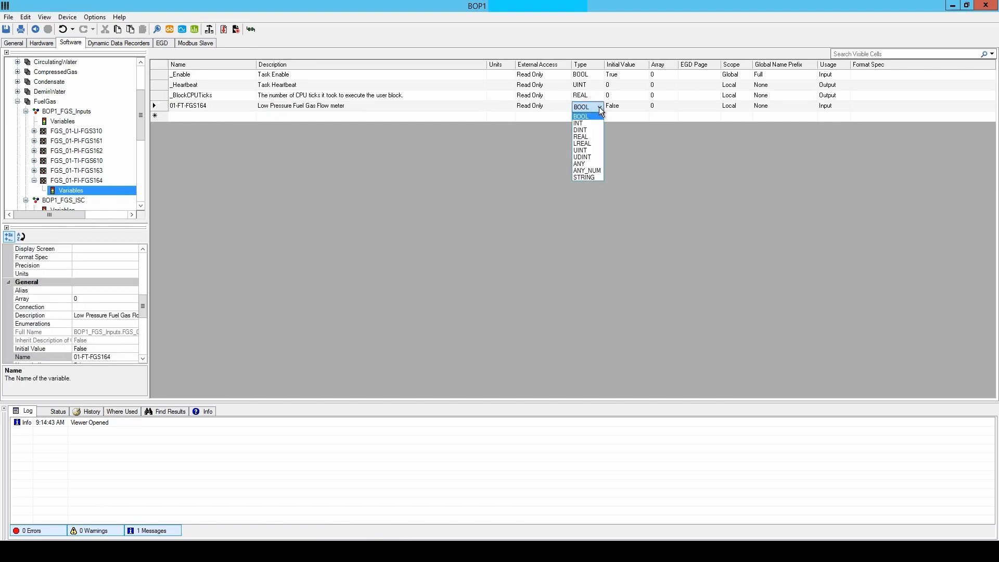
{"action": "left_click", "coordinate": [591, 137]}
{"action": "left_click", "coordinate": [742, 108]}
{"action": "left_click", "coordinate": [747, 107]}
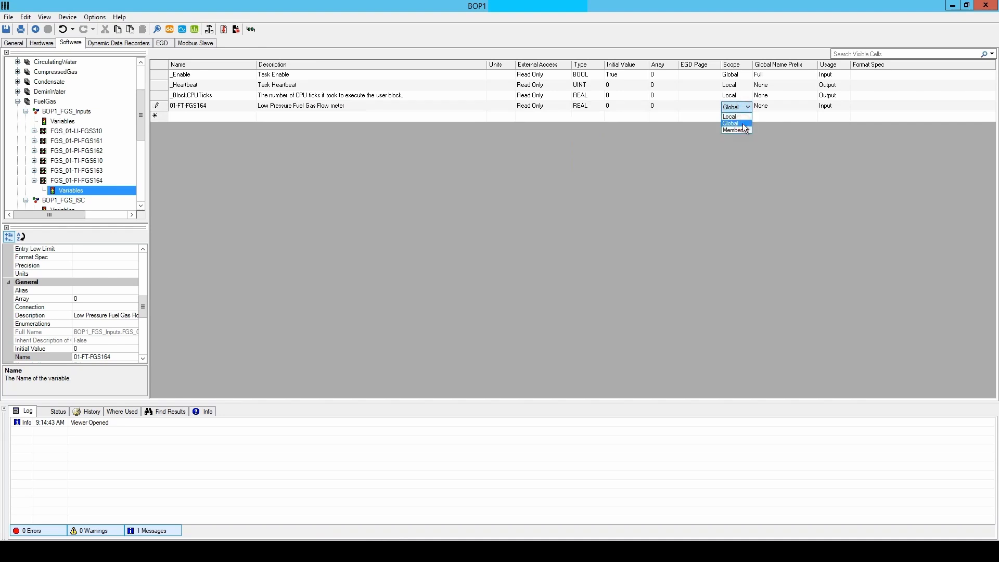
{"action": "left_click", "coordinate": [743, 123]}
- Assign the format spec scfm_0_1500_2 to the 01-FT-FGS164 variable
{"action": "left_click", "coordinate": [875, 106]}
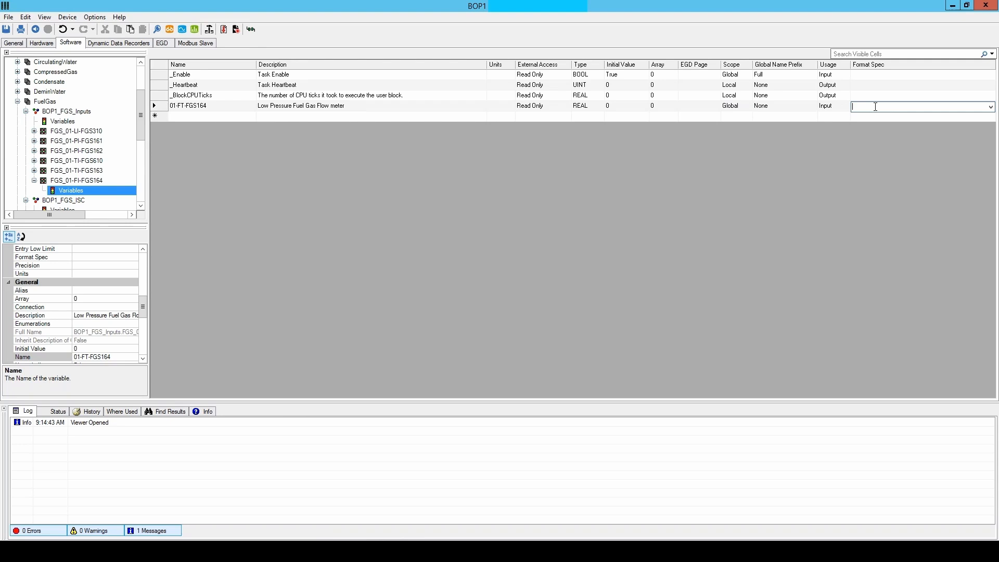
{"action": "left_click", "coordinate": [991, 107]}
{"action": "type", "text": "SCF"}
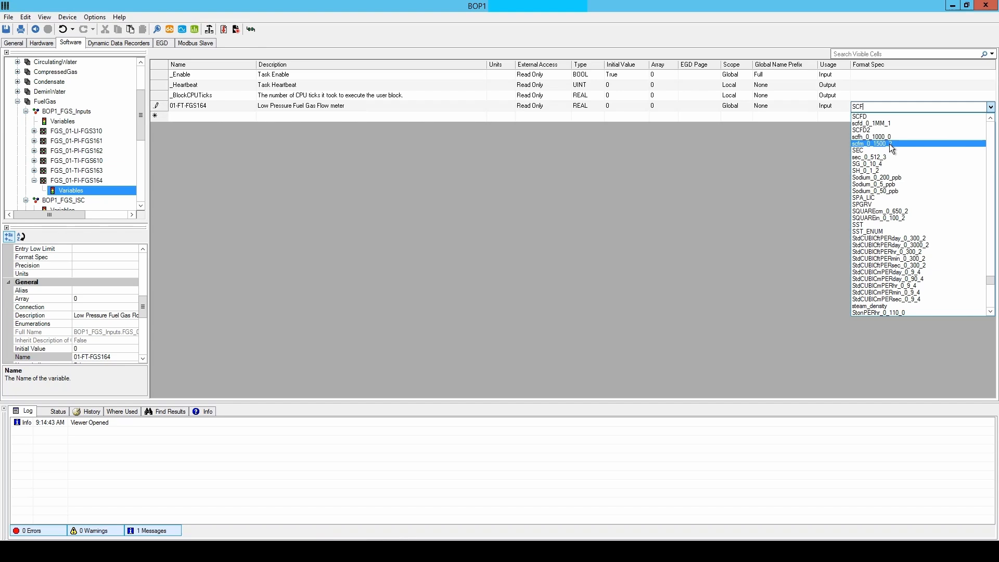
{"action": "left_click", "coordinate": [891, 148]}
- Copy the variable name 01-FT-FGS164 and open the inputs of hardware module PHRA-2B4B in group LU001
{"action": "left_click", "coordinate": [222, 105]}
{"action": "key", "text": "ctrl+c"}
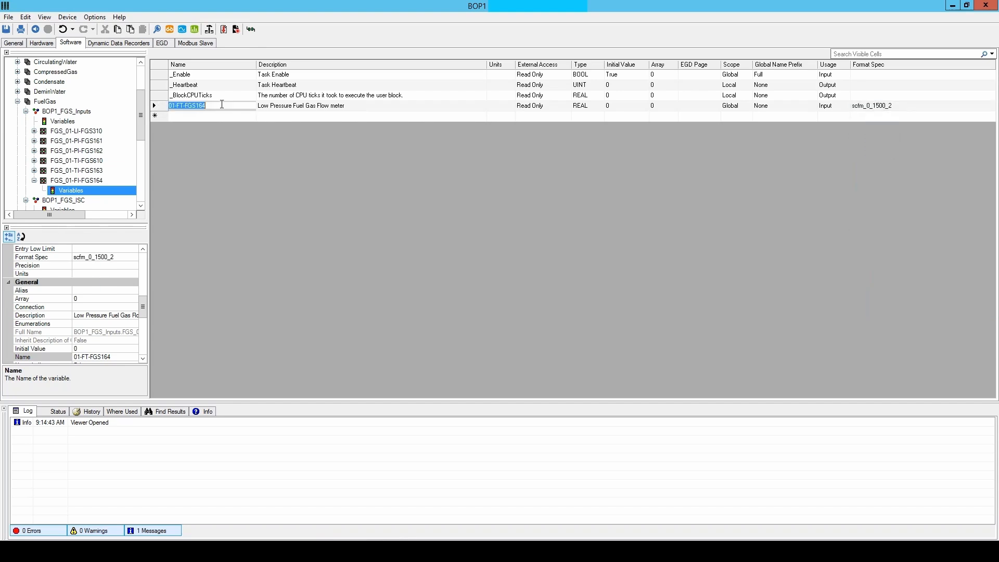
{"action": "left_click", "coordinate": [40, 42]}
{"action": "left_click_drag", "start_coordinate": [136, 141], "coordinate": [205, 140]}
{"action": "left_click", "coordinate": [23, 116]}
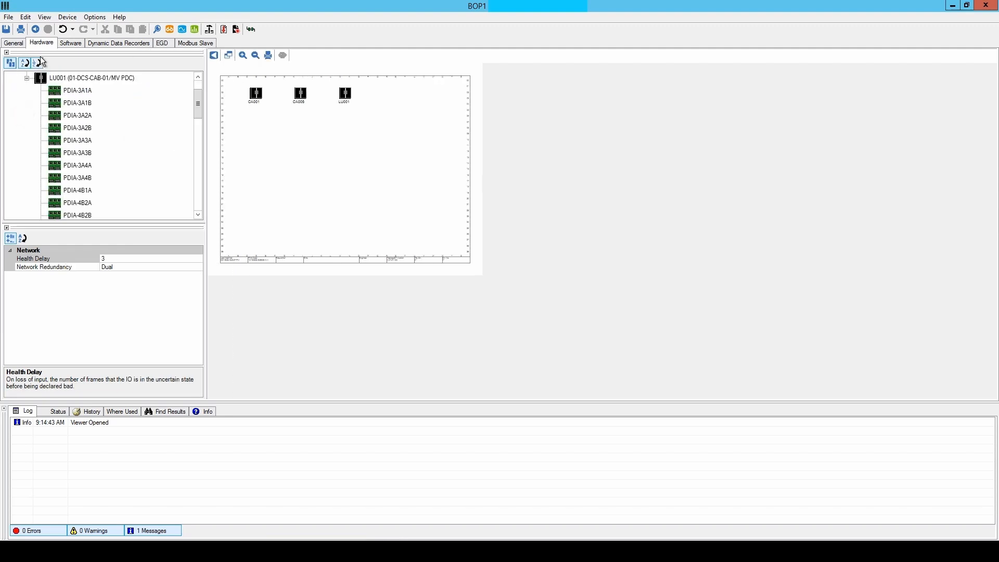
{"action": "scroll", "coordinate": [87, 157], "scroll_direction": "down", "scroll_amount": 3}
{"action": "scroll", "coordinate": [87, 157], "scroll_direction": "down", "scroll_amount": 7}
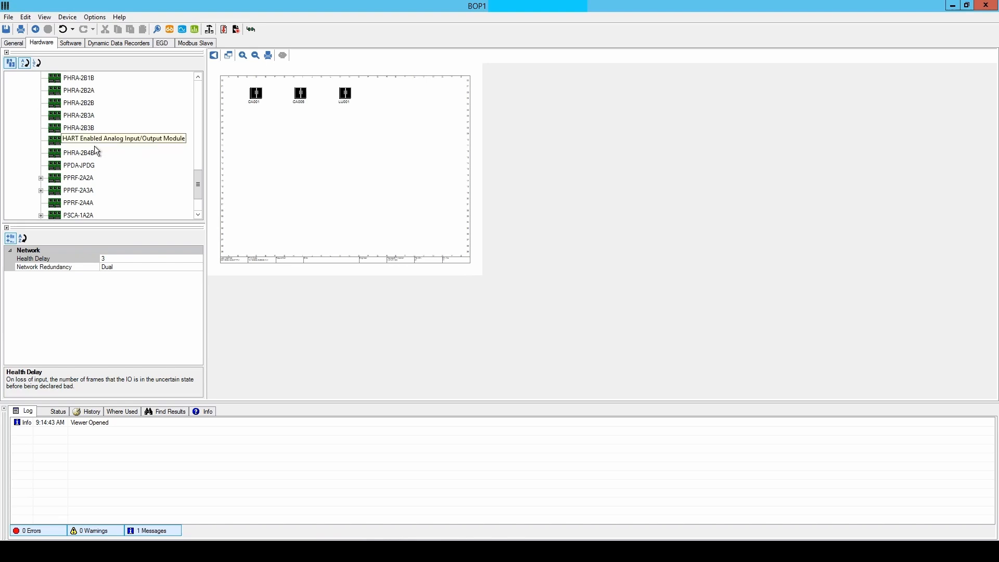
{"action": "left_click", "coordinate": [82, 153]}
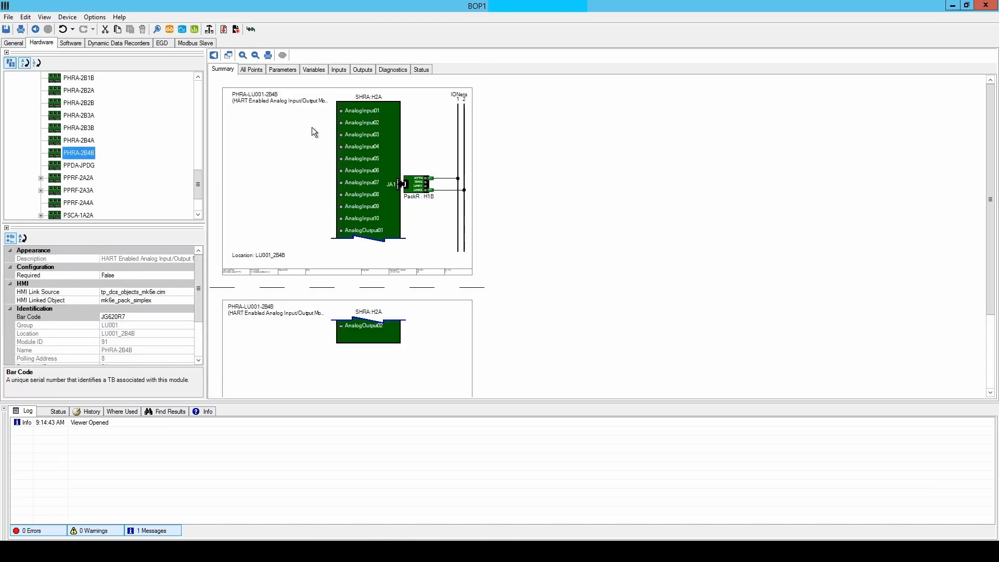
{"action": "left_click", "coordinate": [338, 70]}
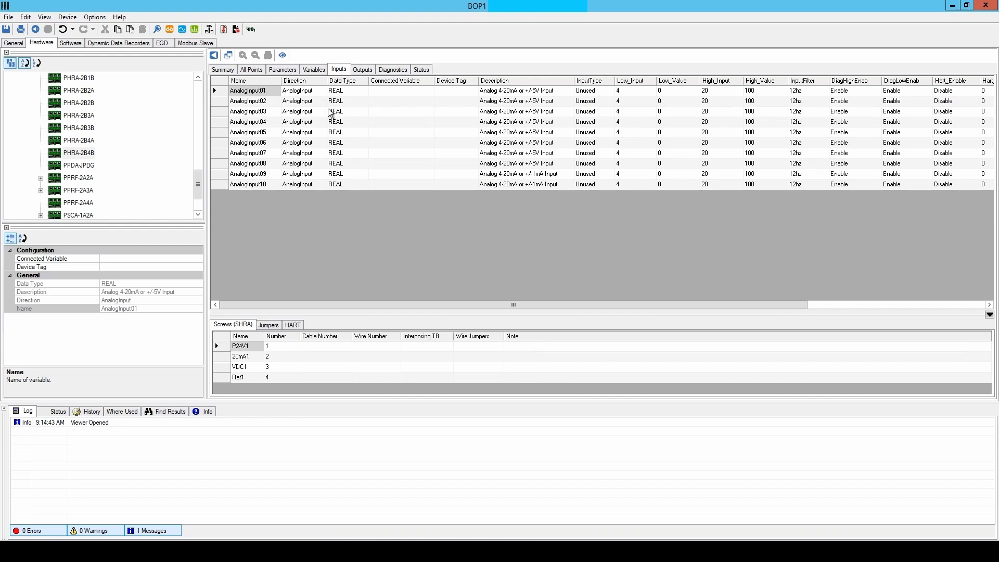
- Connect AnalogInput01 of PHRA-2B4B to the variable 01-FT-FGS164
{"action": "left_click", "coordinate": [394, 92]}
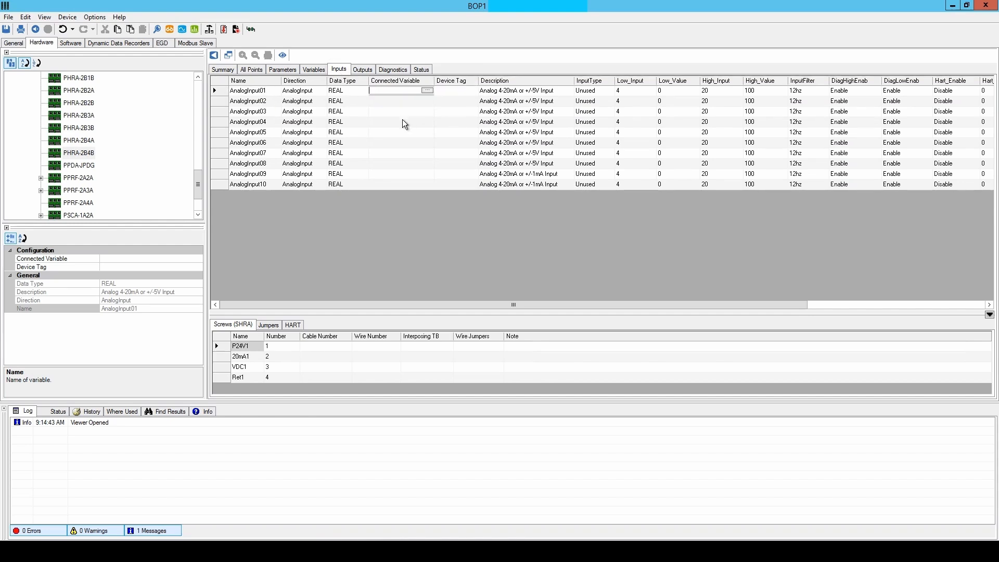
{"action": "key", "text": "ctrl+v"}
{"action": "left_click", "coordinate": [458, 92]}
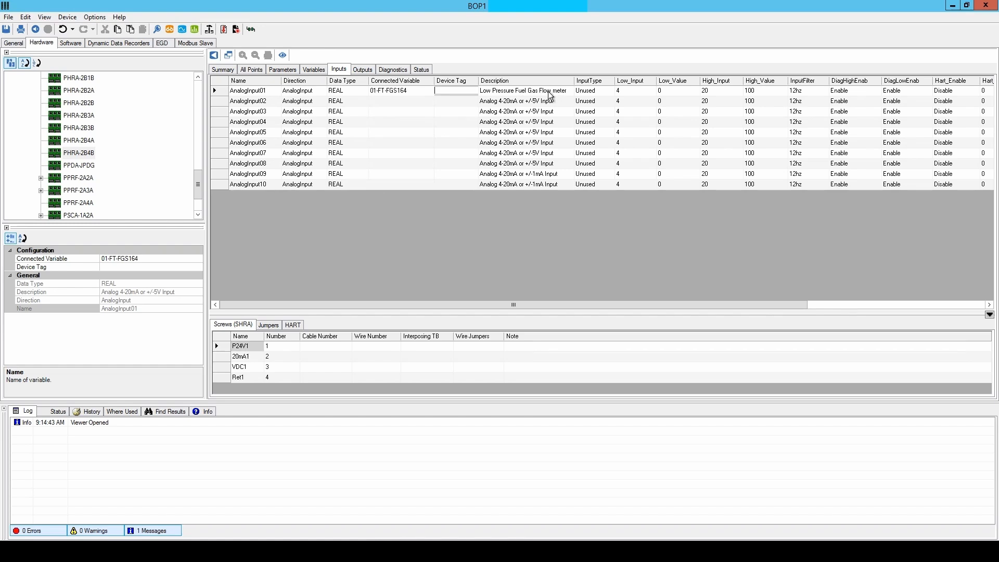
- Set AnalogInput01's input type to 4-20ma and its High_Value to 1500
{"action": "left_click", "coordinate": [610, 93]}
{"action": "left_click", "coordinate": [613, 93]}
{"action": "left_click", "coordinate": [601, 101]}
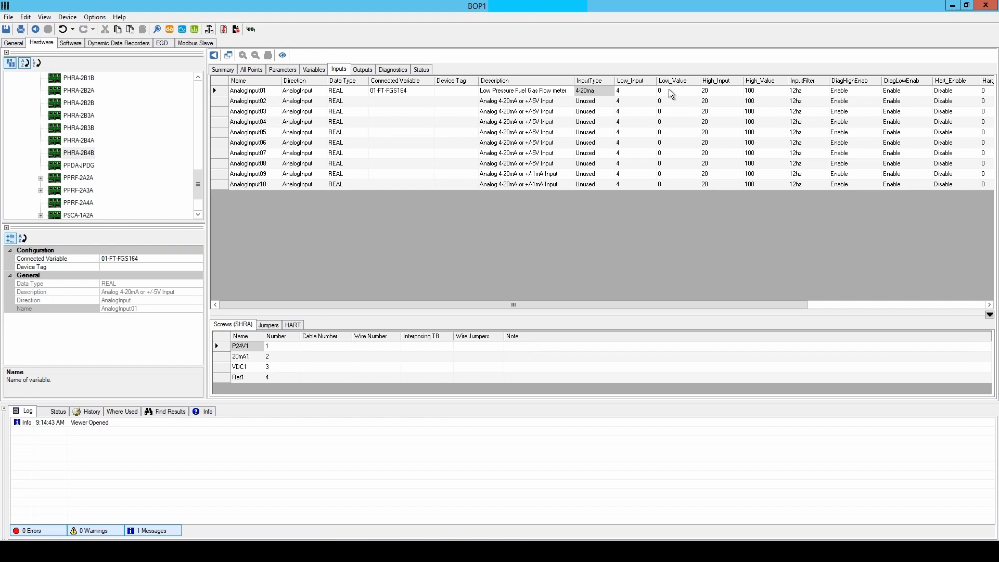
{"action": "left_click", "coordinate": [757, 91]}
{"action": "type", "text": "1500"}
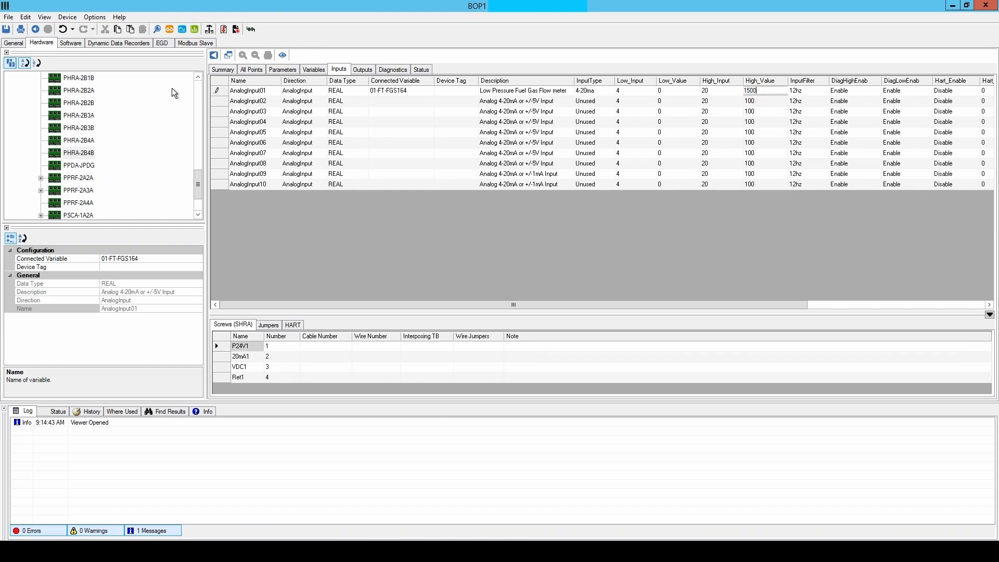
- Find the AI block in the library and place it on the FGS_01-FI-FGS164 task's diagram
{"action": "left_click", "coordinate": [71, 44]}
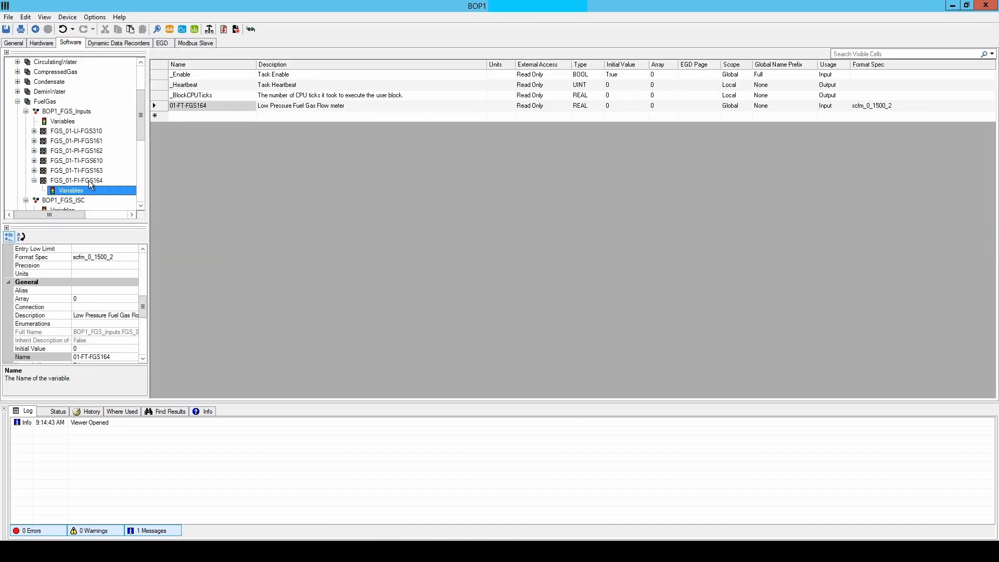
{"action": "left_click", "coordinate": [88, 181]}
{"action": "left_click_drag", "start_coordinate": [932, 64], "coordinate": [838, 62]}
{"action": "type", "text": "AI"}
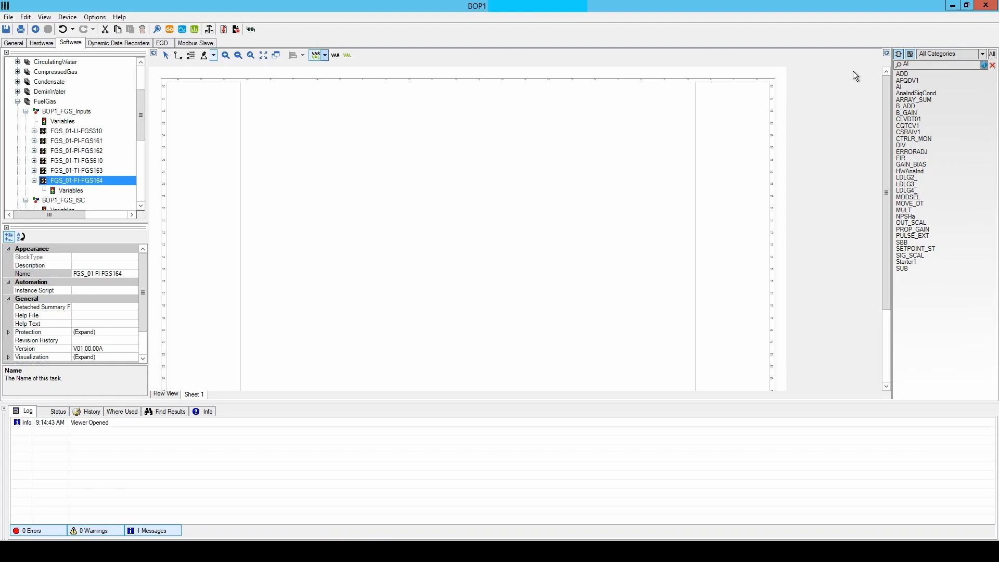
{"action": "left_click_drag", "start_coordinate": [902, 88], "coordinate": [383, 154]}
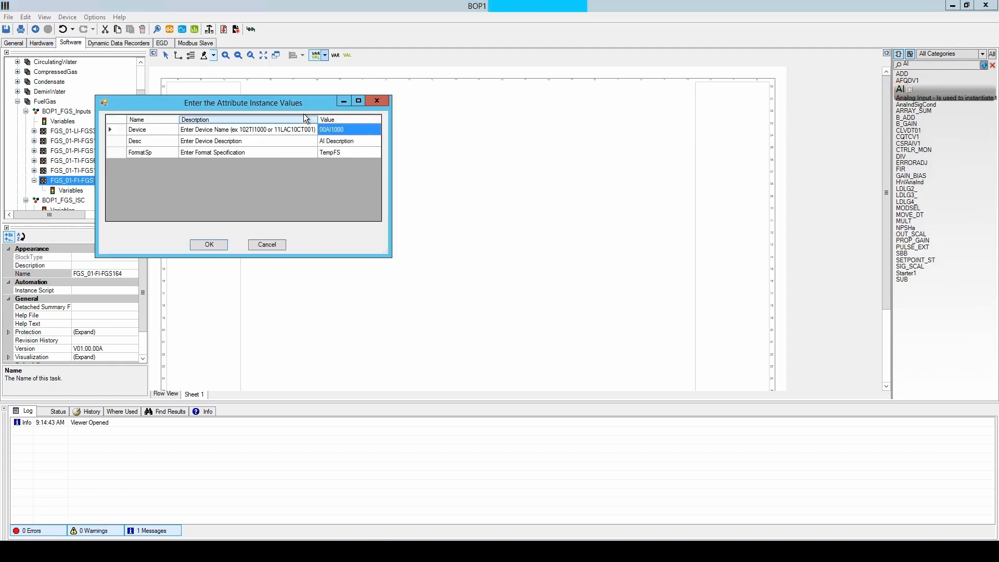
- Set the AI block's Device attribute to 01-FI-FGS164
{"action": "left_click_drag", "start_coordinate": [293, 102], "coordinate": [657, 107]}
{"action": "key", "text": "ctrl+v"}
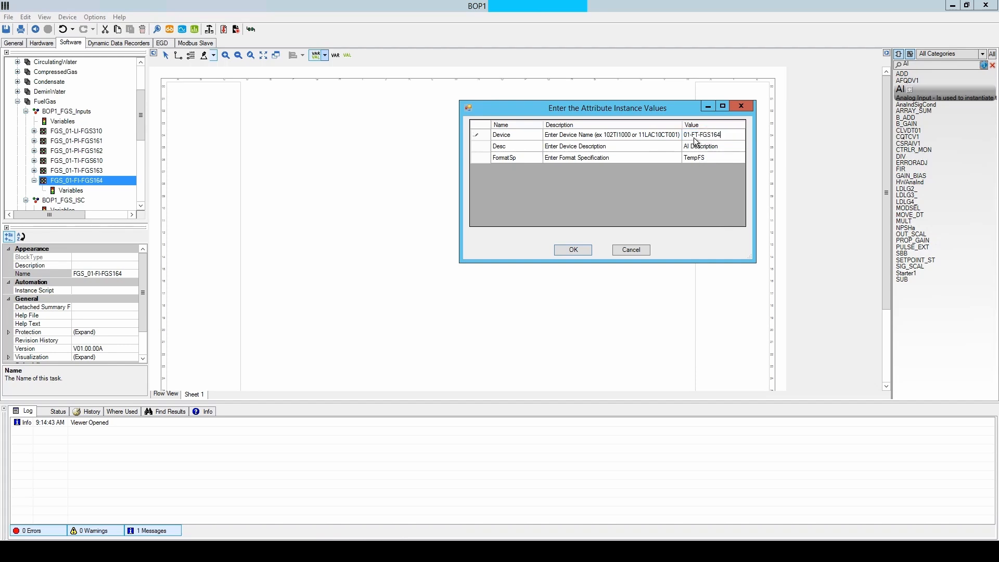
{"action": "left_click", "coordinate": [700, 134]}
{"action": "key", "text": "BackSpace"}
{"action": "type", "text": "I"}
- Set the AI block's description to "Low Pressure Fuel Gas Flow meter" and format specification to scfm_0_1500_2, and confirm the attribute values
{"action": "left_click", "coordinate": [725, 146]}
{"action": "key", "text": "ctrl+v"}
{"action": "left_click", "coordinate": [717, 160]}
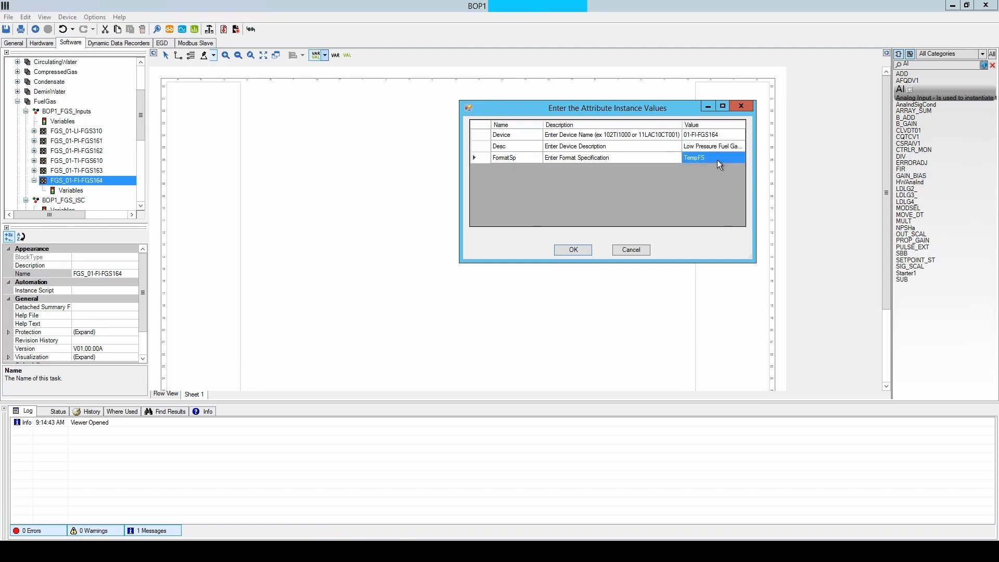
{"action": "left_click", "coordinate": [714, 158]}
{"action": "type", "text": "scfm_0_1500_2"}
{"action": "key", "text": "alt+Tab"}
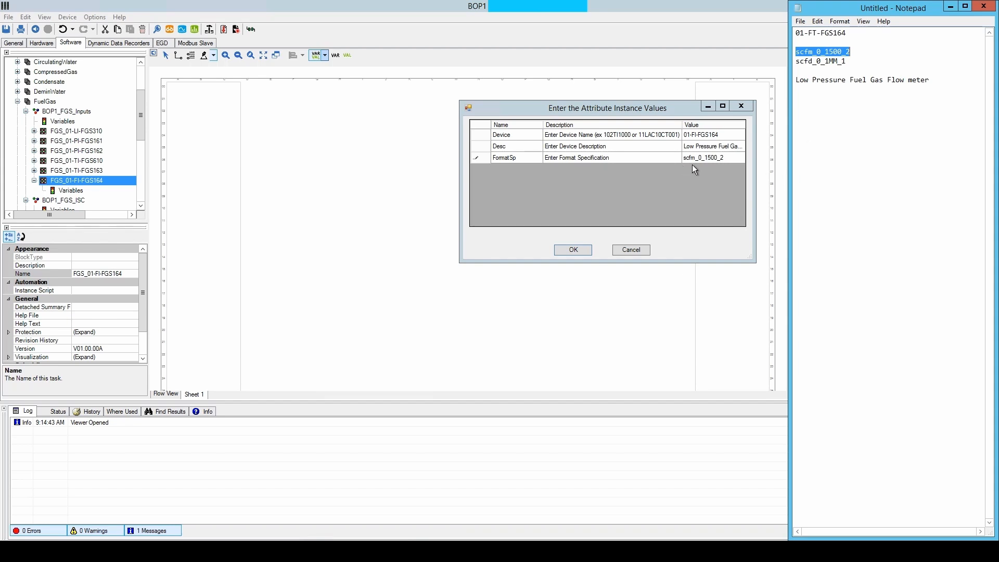
{"action": "left_click", "coordinate": [644, 185]}
{"action": "left_click", "coordinate": [570, 250]}
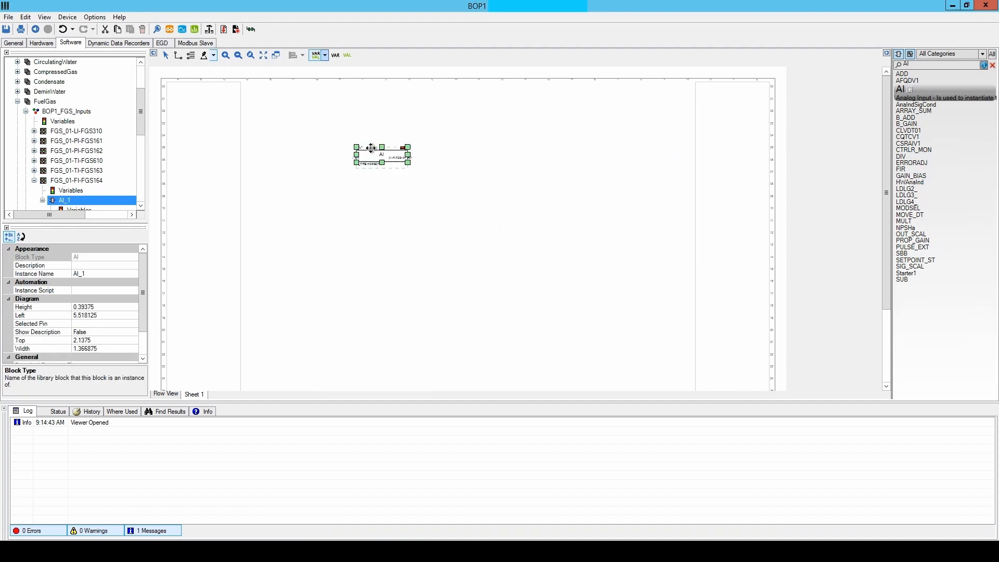
- Connect the AI_1 block's IN pin to 01-FT-FGS164, copying the name from the Notepad notes
{"action": "double_click", "coordinate": [373, 154]}
{"action": "left_click_drag", "start_coordinate": [399, 96], "coordinate": [408, 98]}
{"action": "left_click_drag", "start_coordinate": [504, 111], "coordinate": [692, 74]}
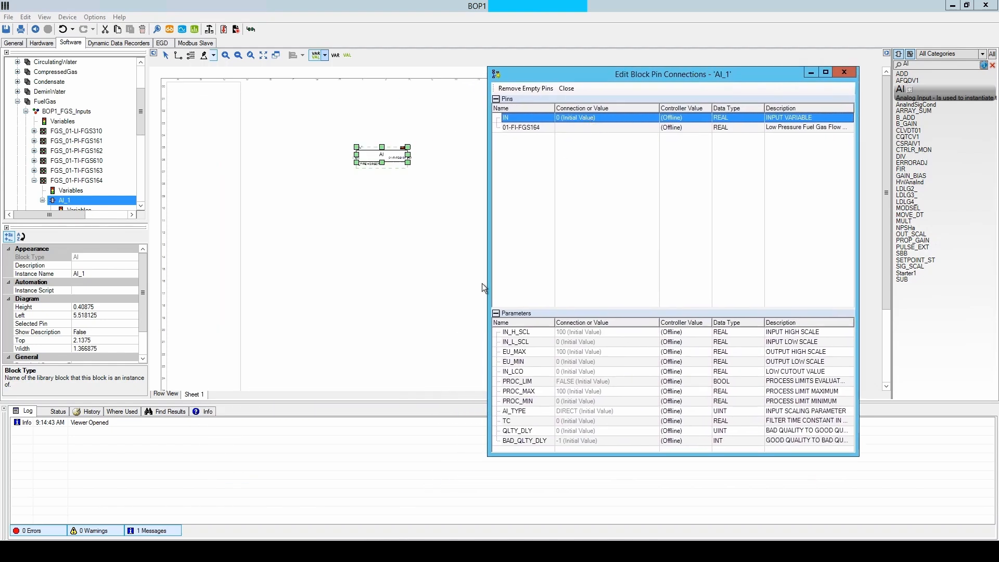
{"action": "key", "text": "alt+Tab"}
{"action": "left_click_drag", "start_coordinate": [849, 33], "coordinate": [792, 33]}
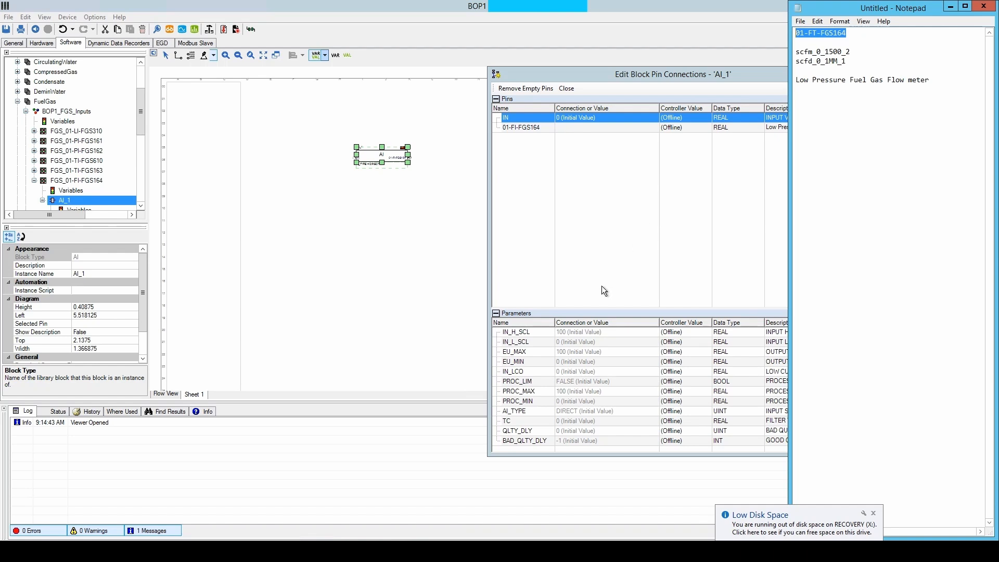
{"action": "left_click", "coordinate": [570, 118]}
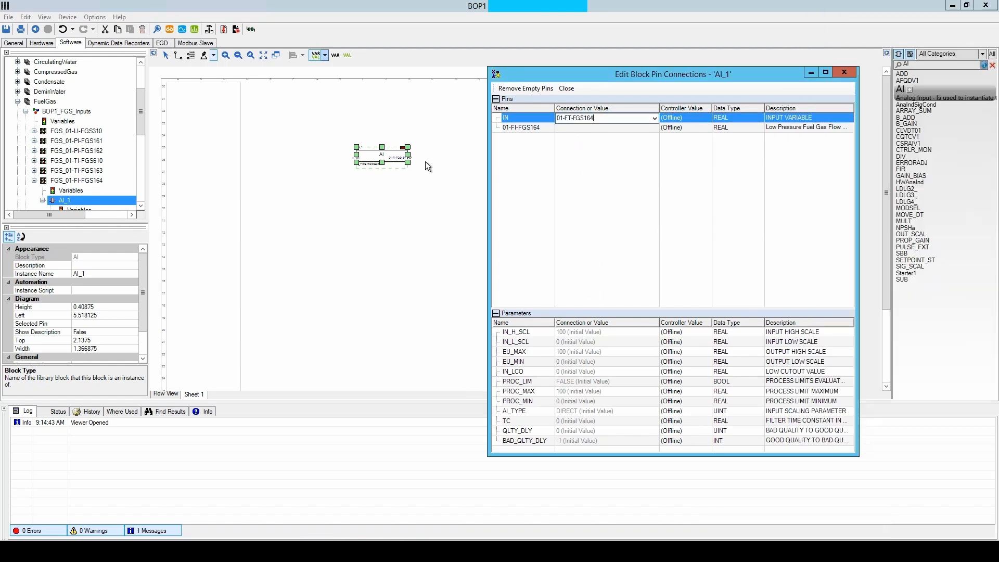
- Scale the AI_1 block with IN_H_SCL 1500, IN_L_SCL 0, EU_MAX 1500 and EU_MIN 0
{"action": "left_click", "coordinate": [591, 334]}
{"action": "type", "text": "1500"}
{"action": "left_click", "coordinate": [592, 344]}
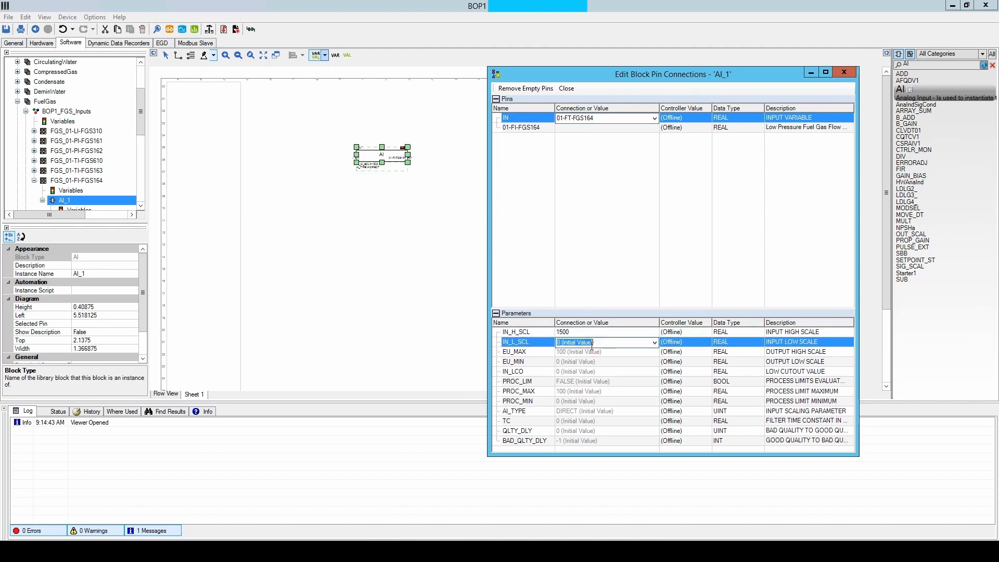
{"action": "left_click", "coordinate": [590, 348]}
{"action": "type", "text": "1"}
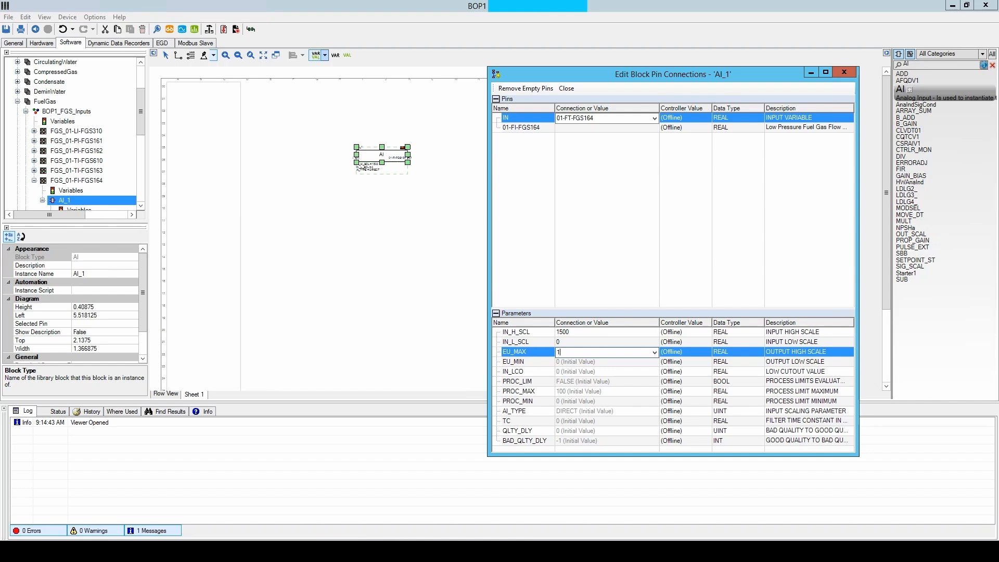
{"action": "type", "text": "500"}
{"action": "left_click", "coordinate": [586, 361]}
{"action": "type", "text": "0"}
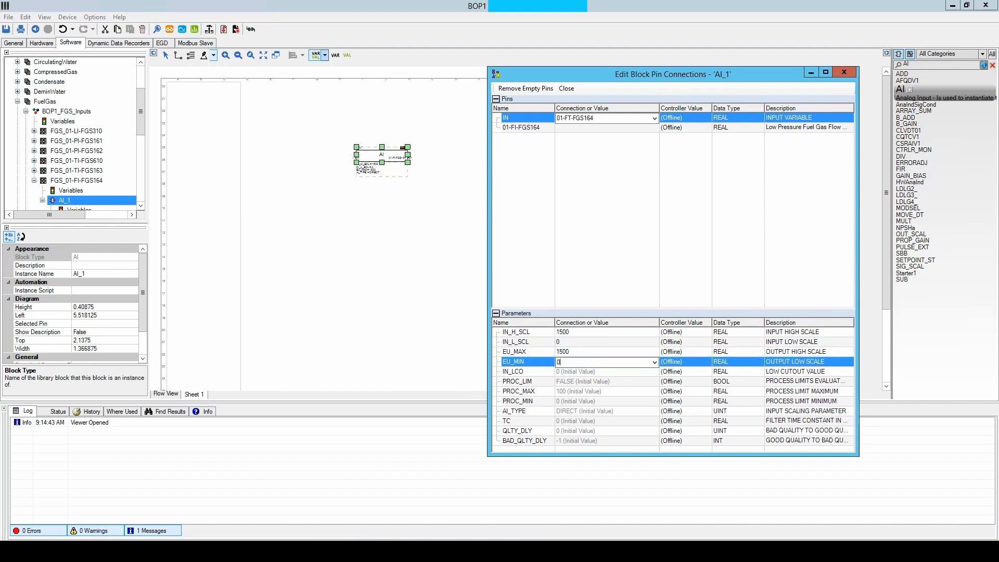
- Set the AI_1 block's IN_LCO to 0 and AI_TYPE to DIRECT, and close the pin connections
{"action": "left_click", "coordinate": [572, 373]}
{"action": "type", "text": "0"}
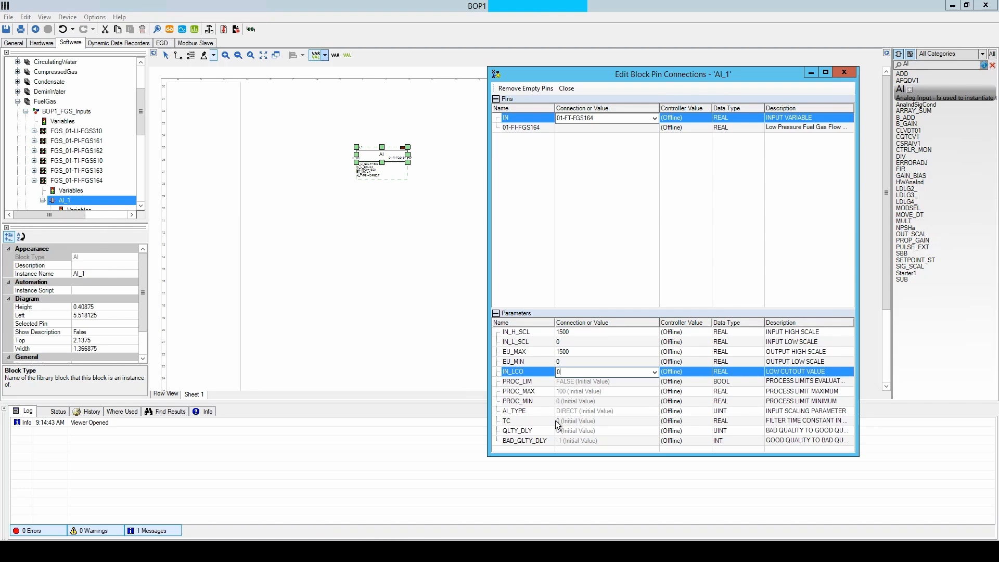
{"action": "left_click", "coordinate": [619, 411]}
{"action": "left_click", "coordinate": [654, 412]}
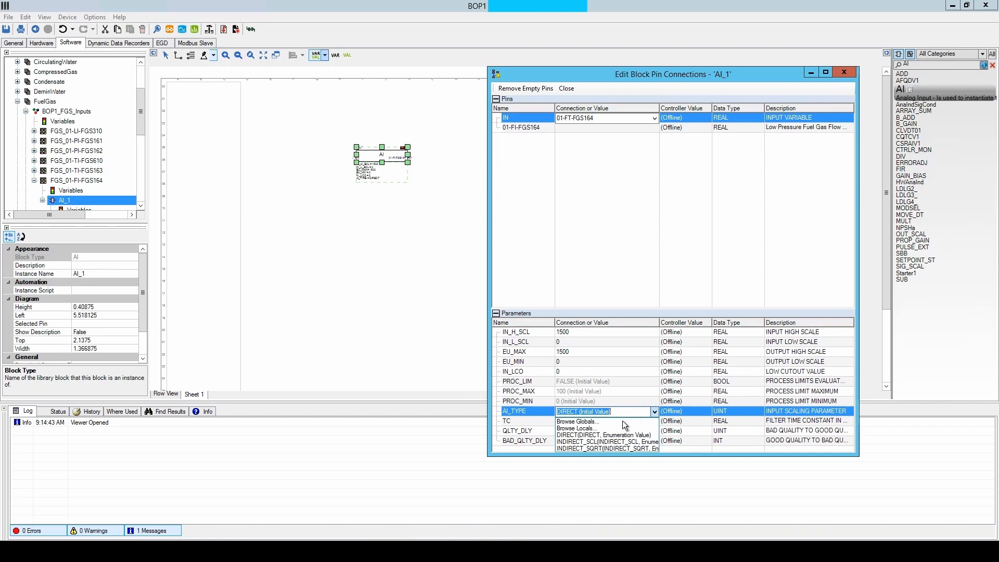
{"action": "left_click", "coordinate": [603, 435]}
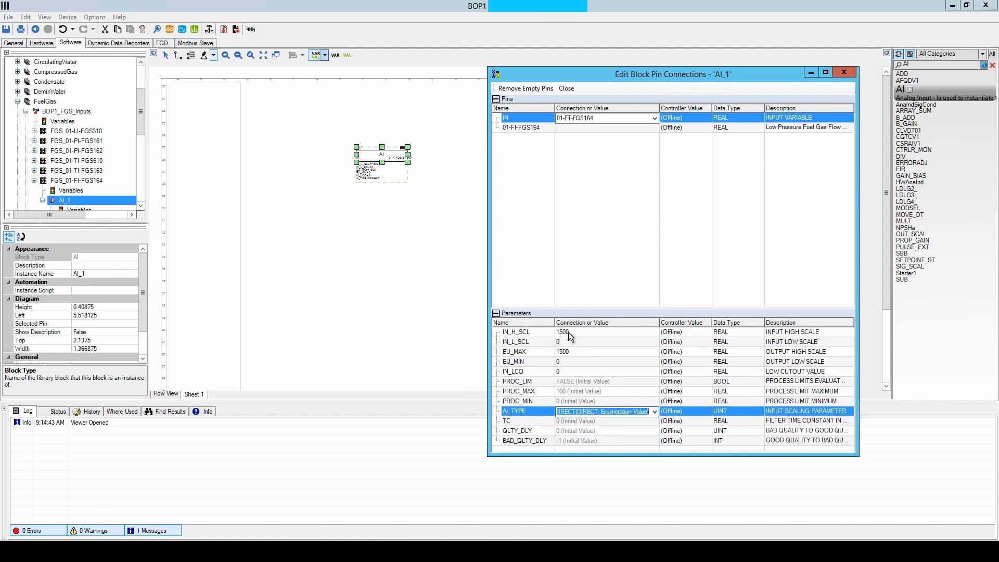
{"action": "left_click", "coordinate": [654, 411]}
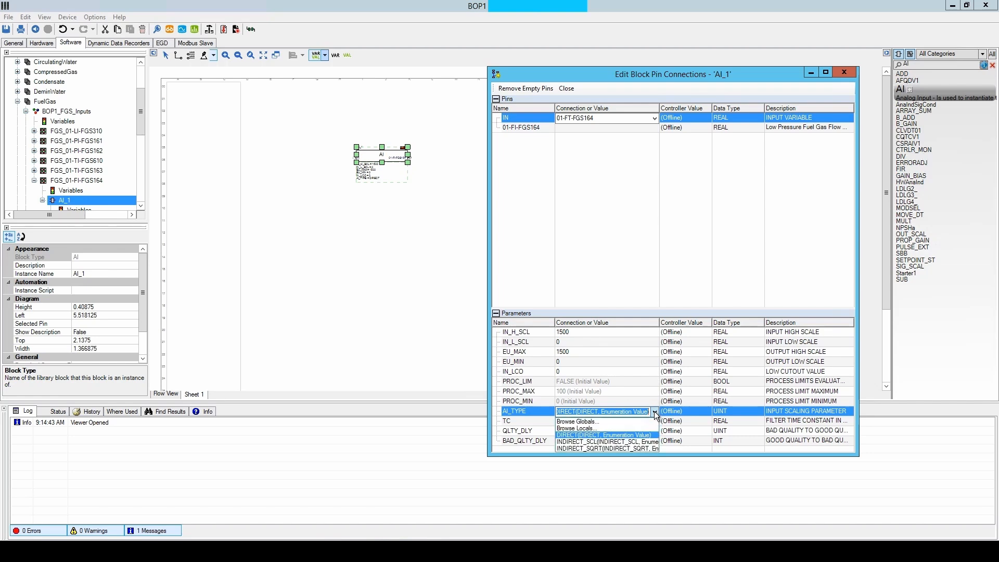
{"action": "left_click", "coordinate": [612, 435]}
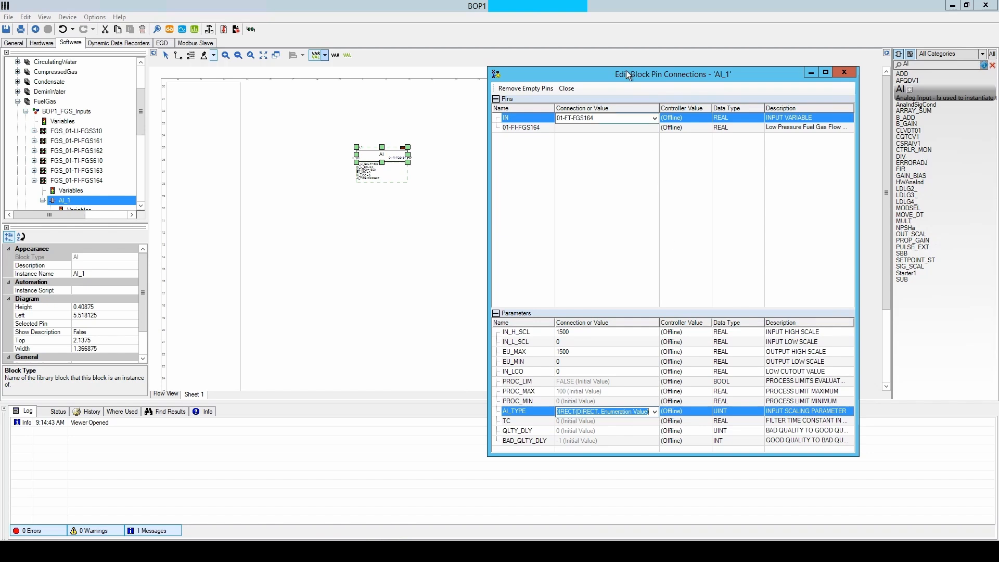
{"action": "left_click", "coordinate": [504, 171]}
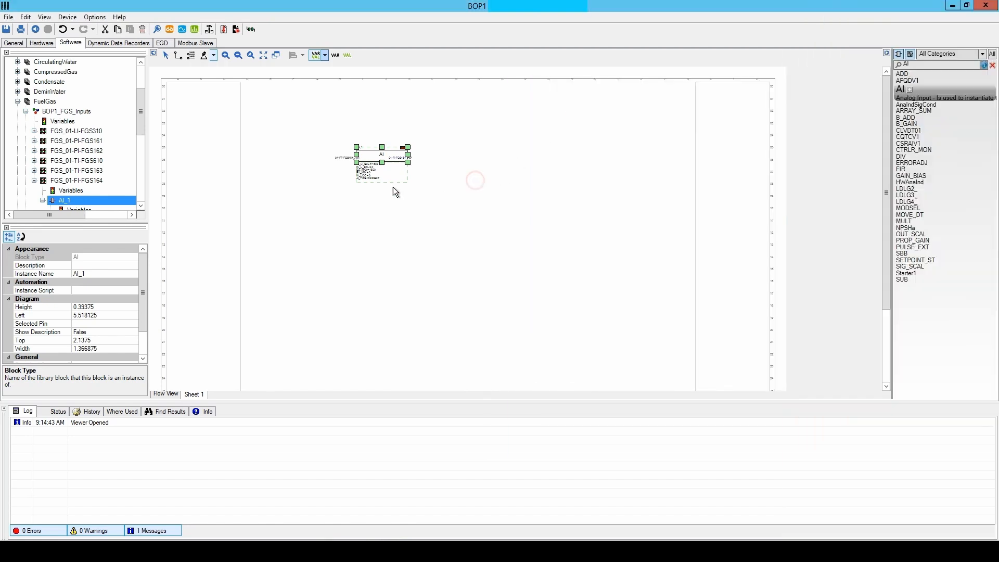
- Wire the AI_1 block's IN pin to the sheet's input border and align the 01-FT-FGS164 connector so the wire runs straight
{"action": "left_click", "coordinate": [392, 187]}
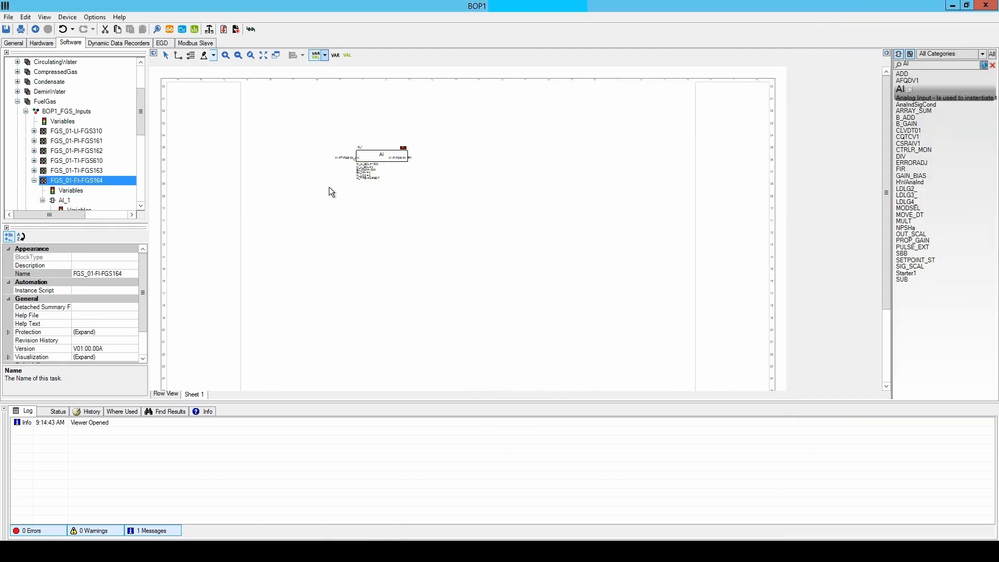
{"action": "left_click_drag", "start_coordinate": [340, 158], "coordinate": [227, 151]}
{"action": "left_click", "coordinate": [227, 151]}
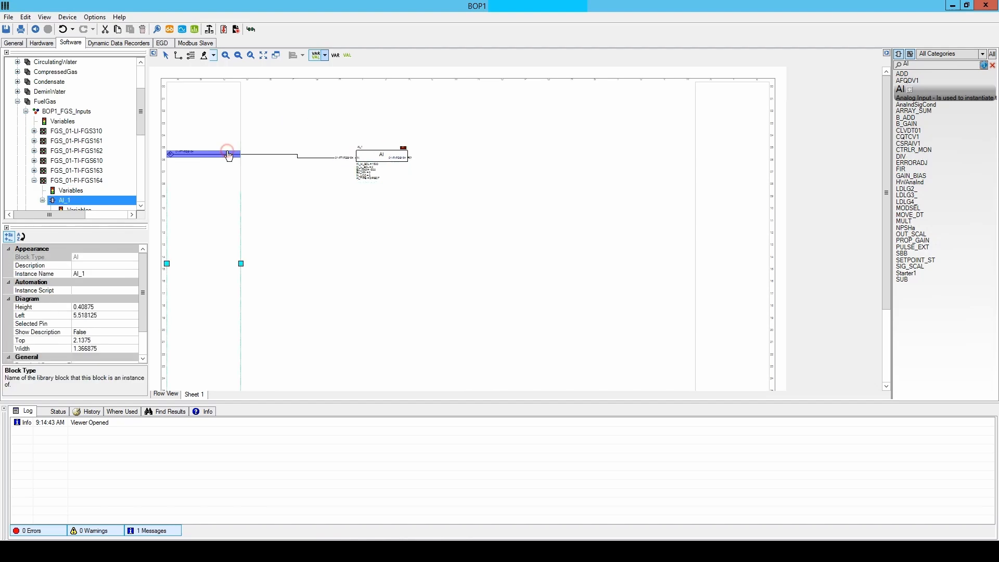
{"action": "left_click_drag", "start_coordinate": [223, 149], "coordinate": [222, 152]}
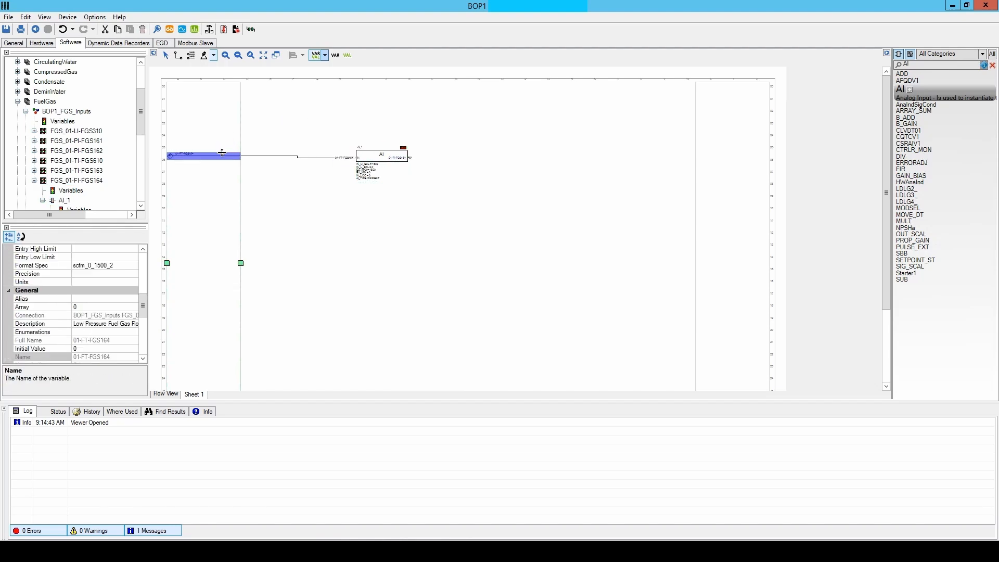
{"action": "left_click", "coordinate": [176, 164]}
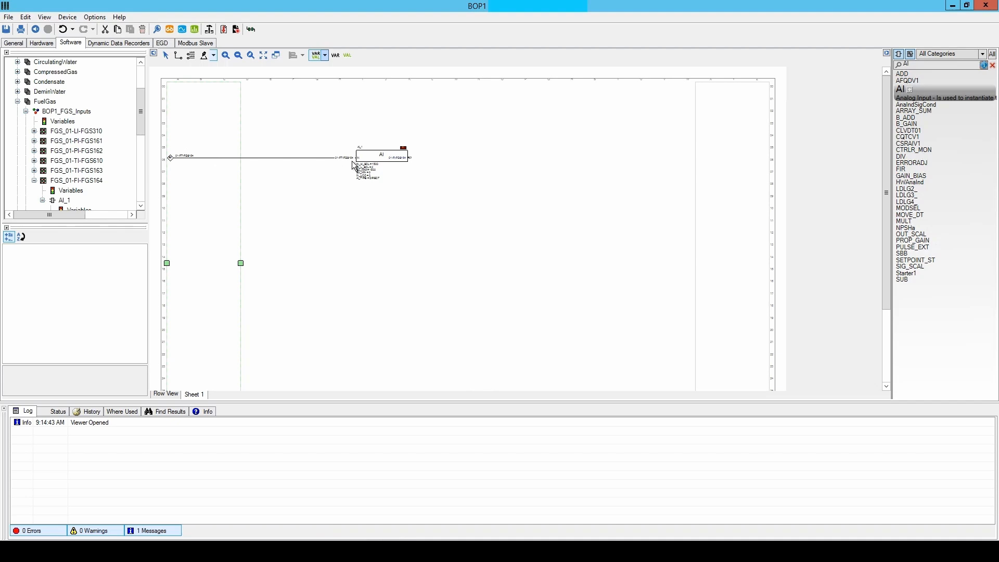
- Wire the AI_1 block's 01-FI-FGS164 output to the sheet's output border
{"action": "left_click_drag", "start_coordinate": [399, 159], "coordinate": [711, 158]}
{"action": "left_click", "coordinate": [520, 185]}
{"action": "scroll", "coordinate": [521, 186], "scroll_direction": "up", "scroll_amount": 1}
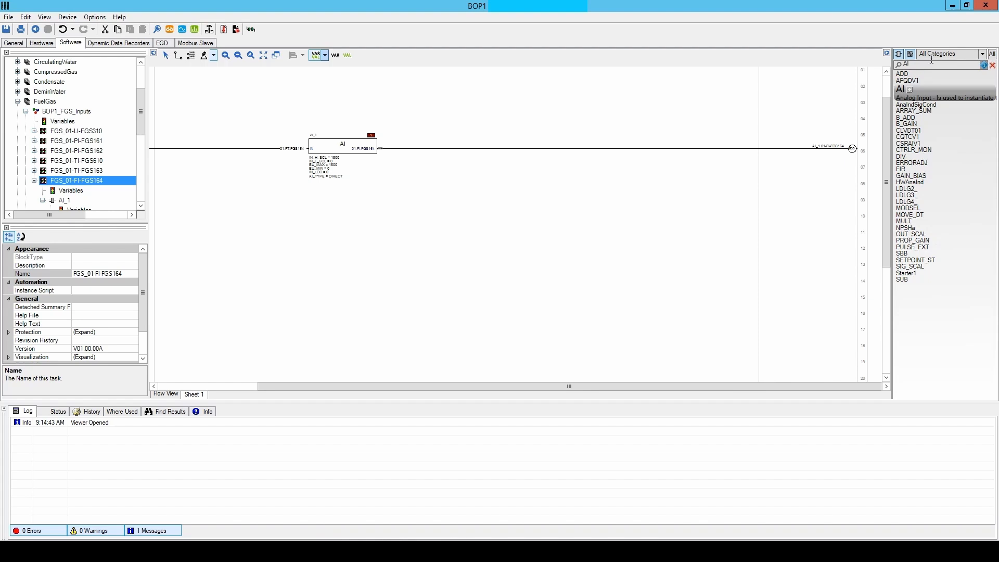
- Find the ANALOG_ALARM block in the library, place it above the output wire and connect the AI_1 output to its IN pin
{"action": "left_click_drag", "start_coordinate": [933, 64], "coordinate": [819, 65]}
{"action": "type", "text": "ALARM"}
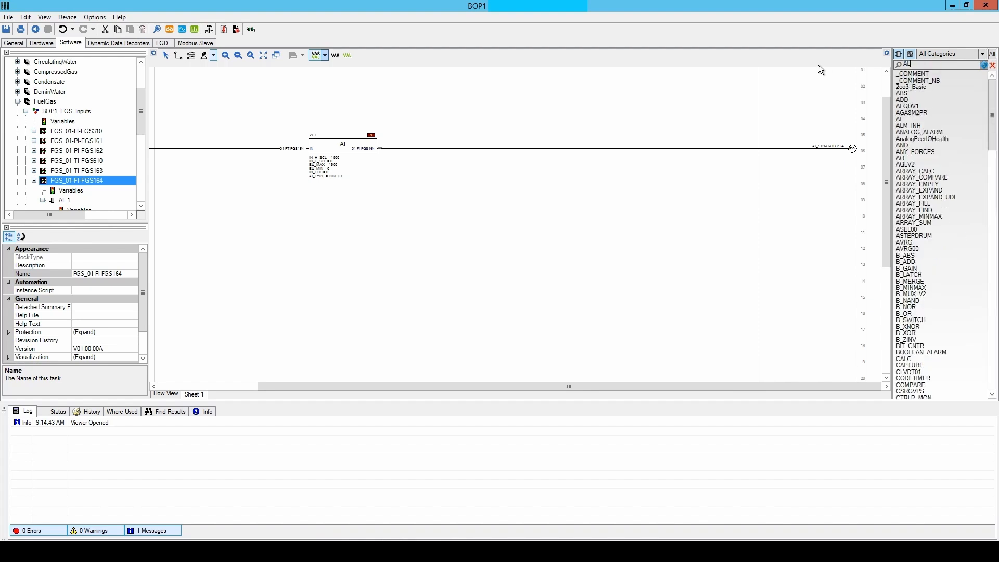
{"action": "left_click_drag", "start_coordinate": [902, 83], "coordinate": [606, 104]}
{"action": "left_click_drag", "start_coordinate": [378, 148], "coordinate": [582, 96]}
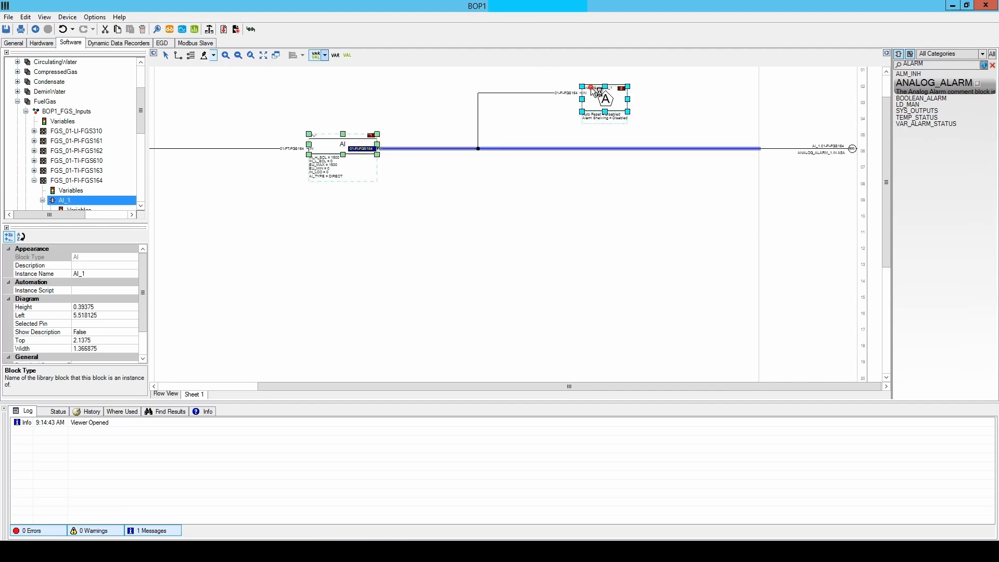
- Set the Alarm property of 01-FI-FGS164 to AnalogAlarmDefault in the analog alarm block
{"action": "double_click", "coordinate": [591, 87]}
{"action": "left_click", "coordinate": [173, 99]}
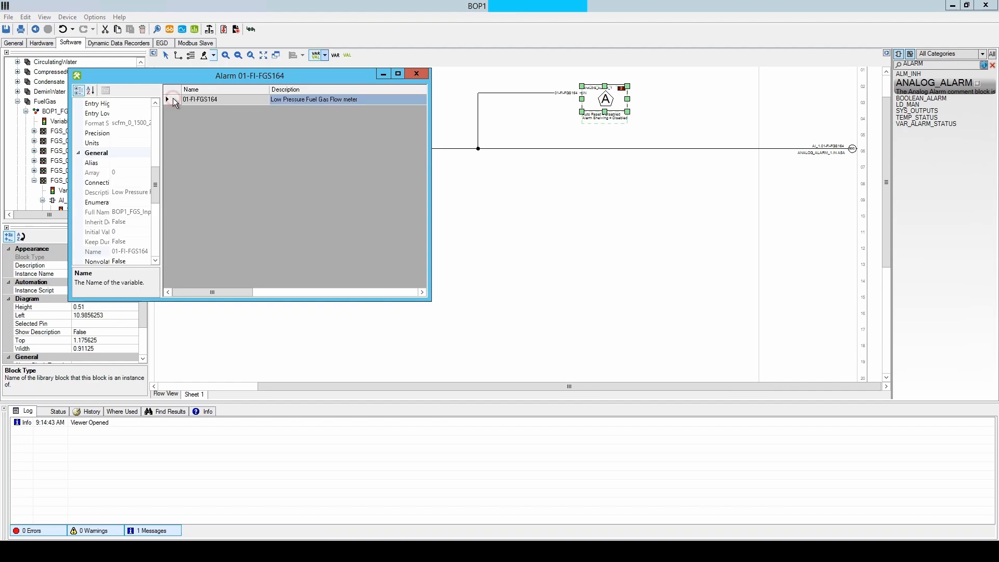
{"action": "left_click_drag", "start_coordinate": [157, 193], "coordinate": [157, 119]}
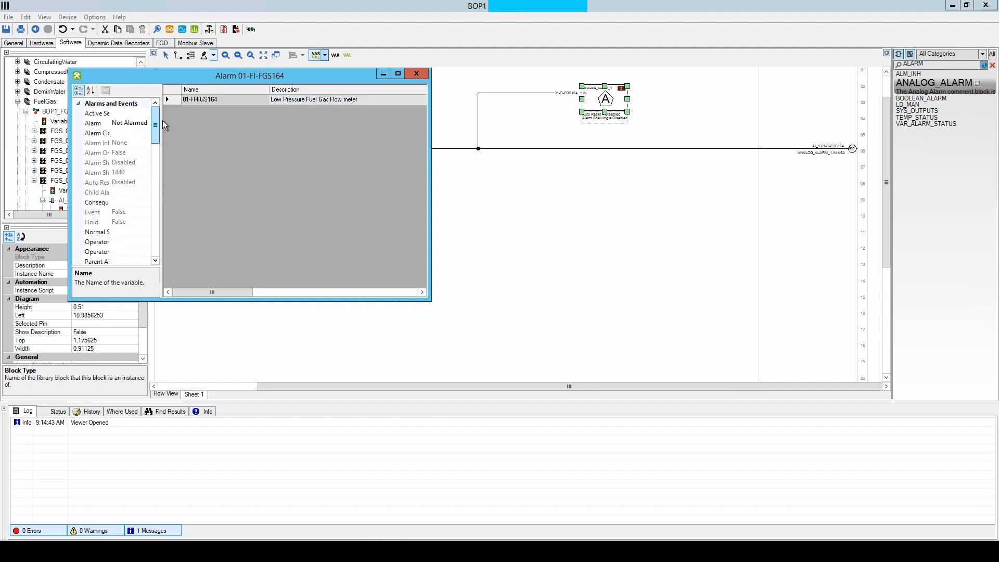
{"action": "left_click", "coordinate": [97, 133]}
{"action": "left_click", "coordinate": [136, 122]}
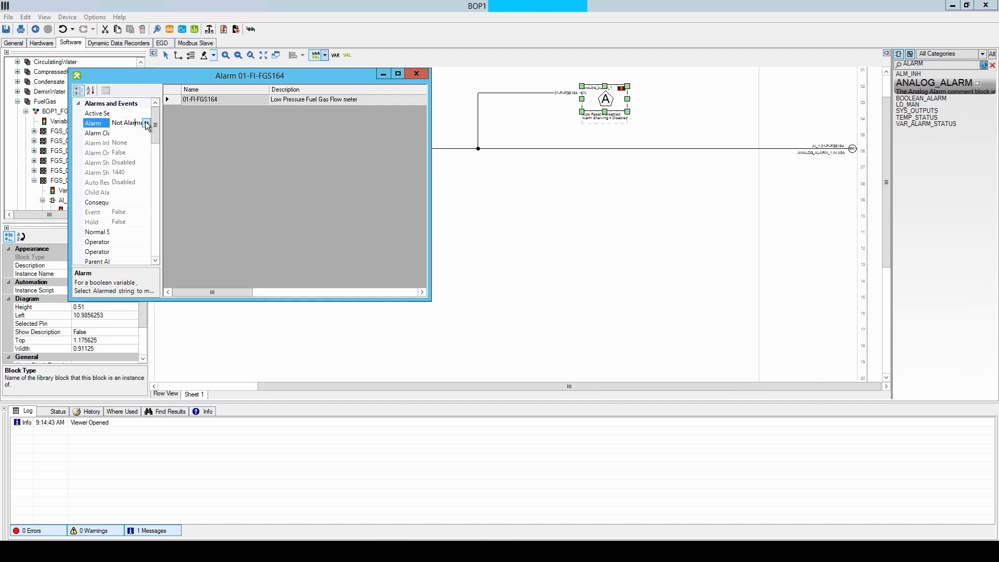
{"action": "left_click", "coordinate": [146, 123]}
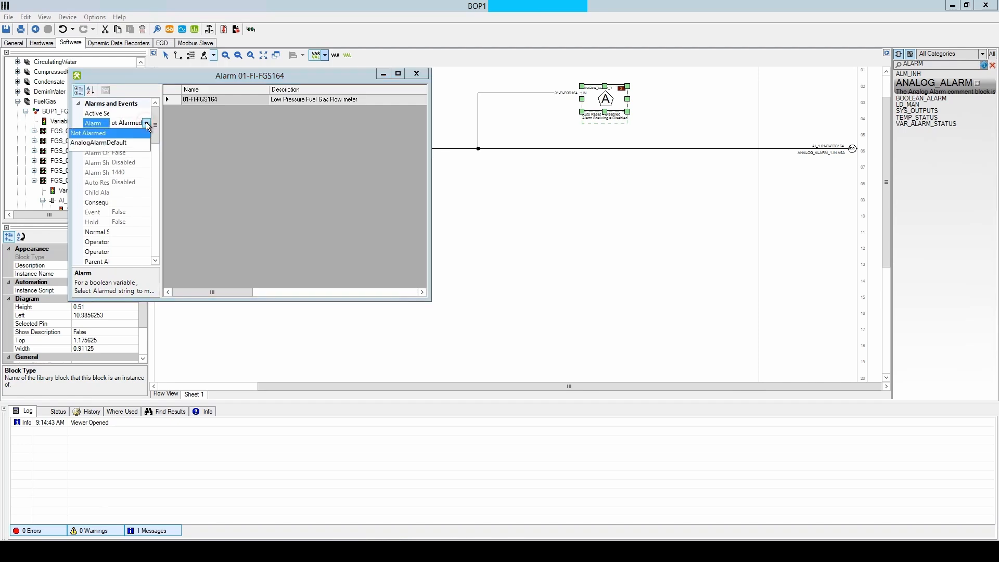
{"action": "left_click", "coordinate": [113, 145]}
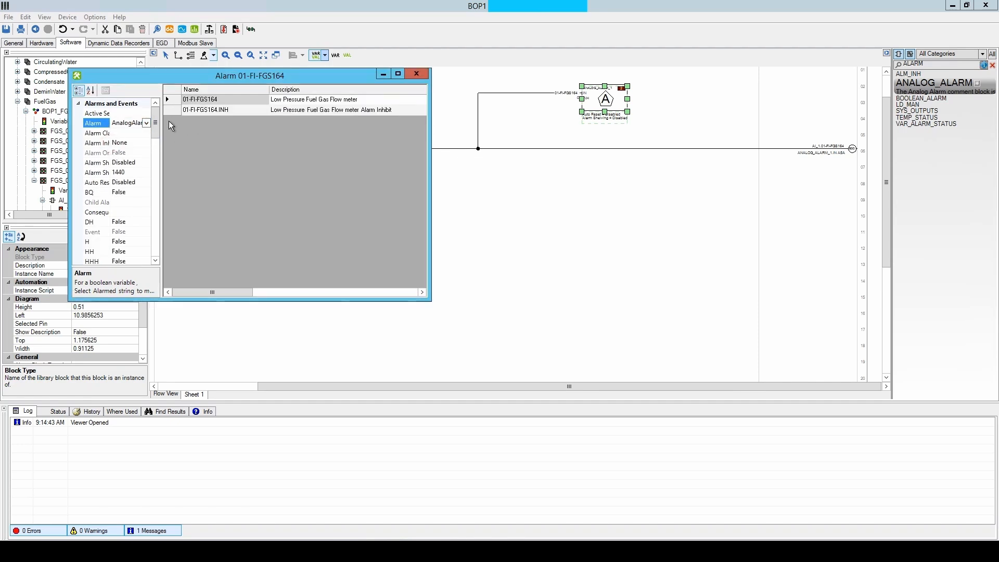
- Enable bad quality alarming for 01-FI-FGS164 by setting BQ to True
{"action": "left_click_drag", "start_coordinate": [155, 130], "coordinate": [156, 141]}
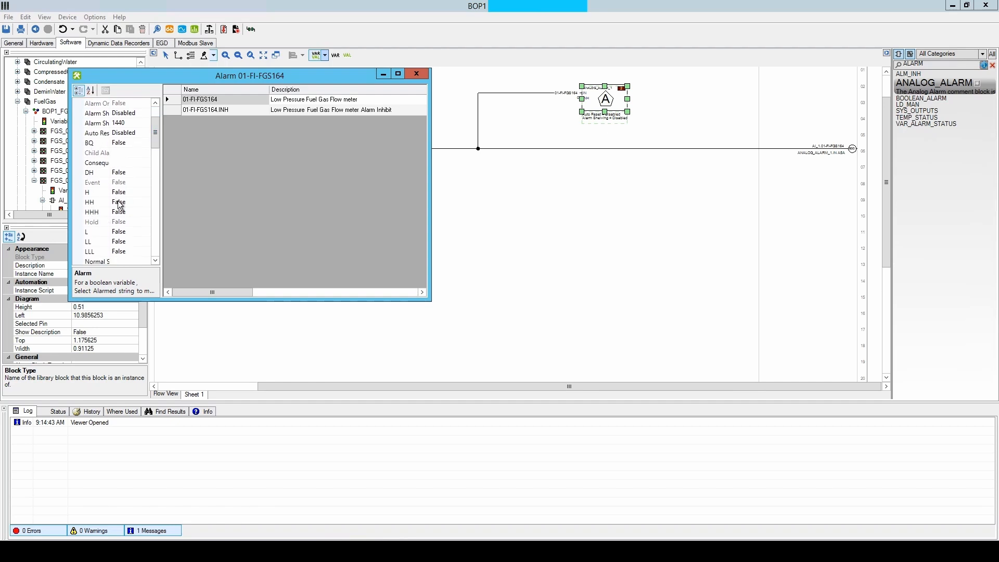
{"action": "left_click", "coordinate": [129, 142]}
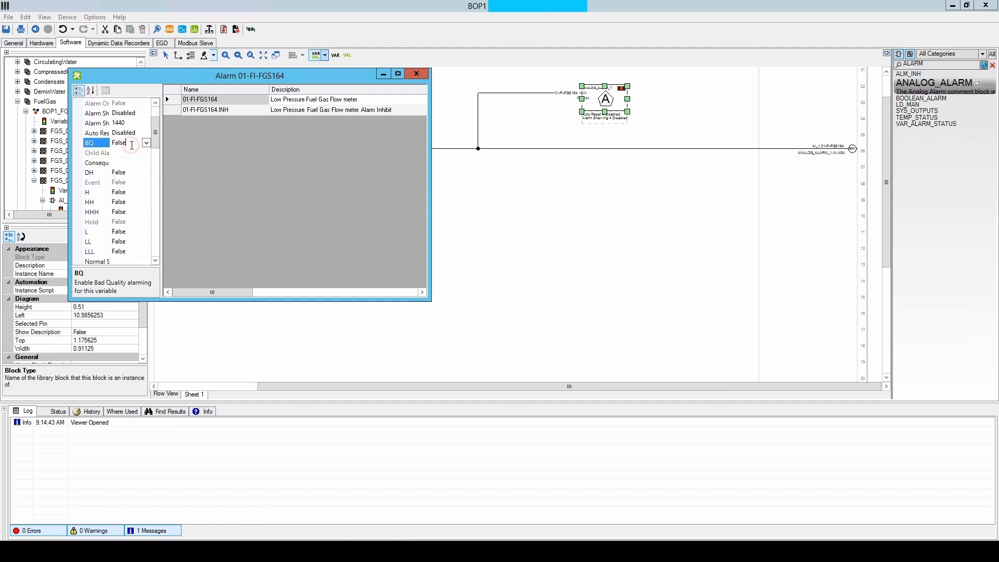
{"action": "left_click", "coordinate": [146, 142]}
{"action": "left_click", "coordinate": [122, 157]}
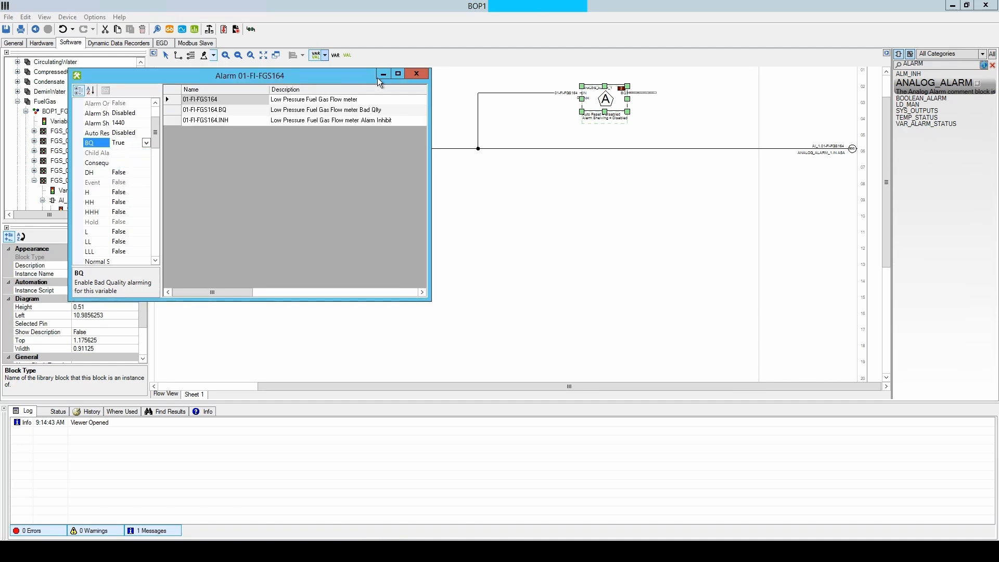
- Set the alarm class of 01-FI-FGS164.BQ to LVL_3 and close the alarm window
{"action": "left_click", "coordinate": [398, 73]}
{"action": "left_click", "coordinate": [273, 38]}
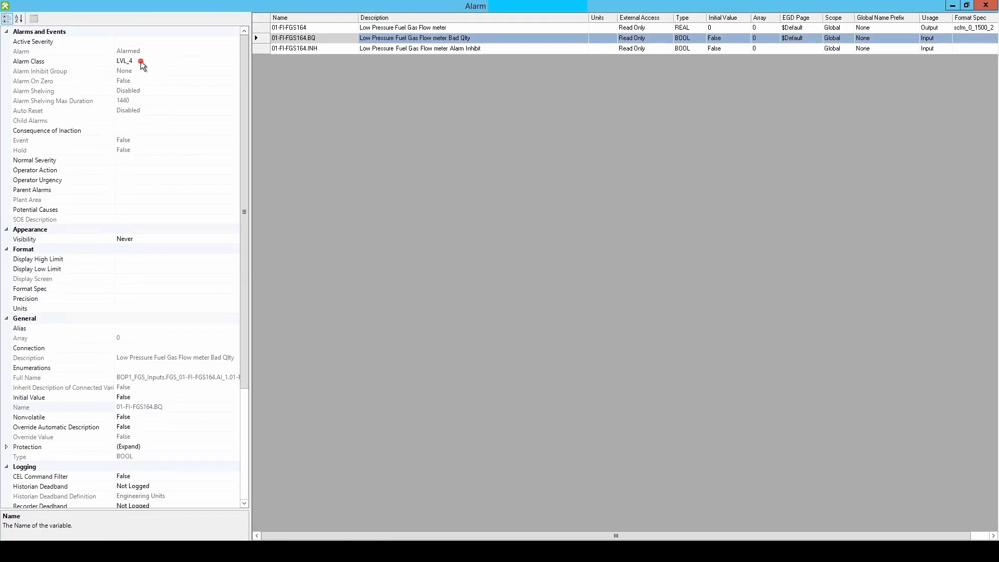
{"action": "left_click", "coordinate": [140, 60]}
{"action": "left_click", "coordinate": [235, 61]}
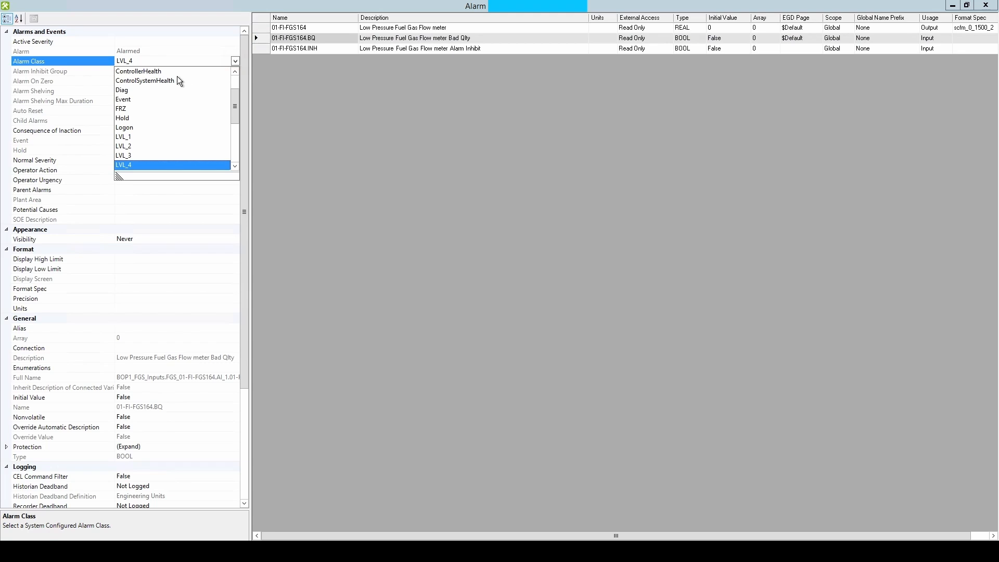
{"action": "left_click", "coordinate": [124, 155]}
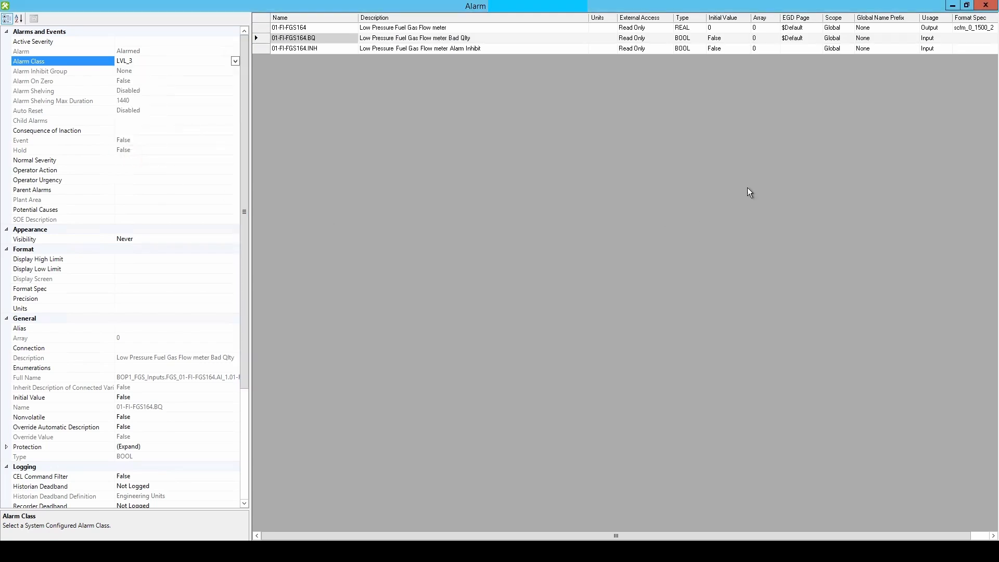
{"action": "left_click", "coordinate": [985, 5]}
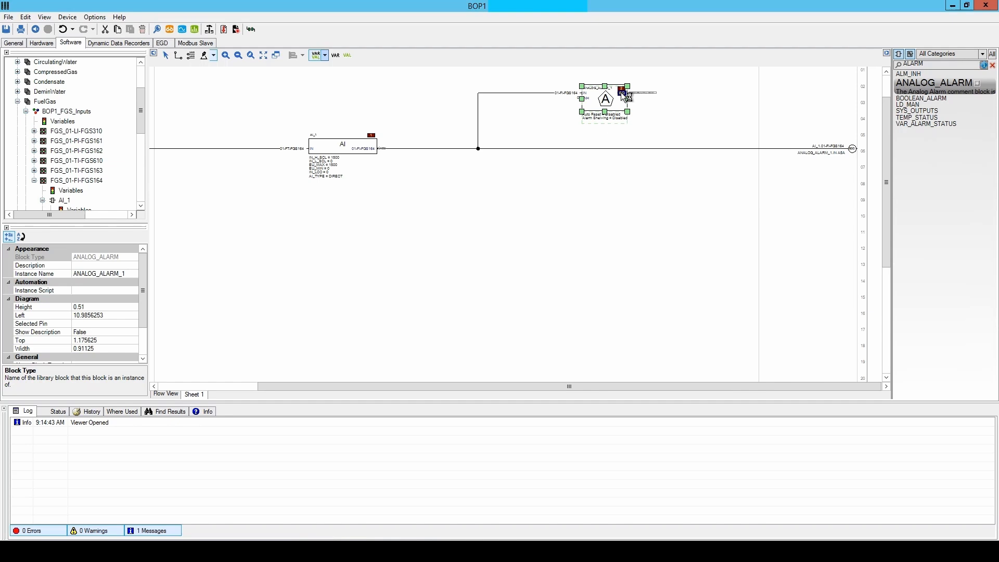
- Wire the analog alarm block's BQ pin to the sheet's output border
{"action": "left_click_drag", "start_coordinate": [622, 94], "coordinate": [787, 89]}
{"action": "left_click", "coordinate": [794, 88]}
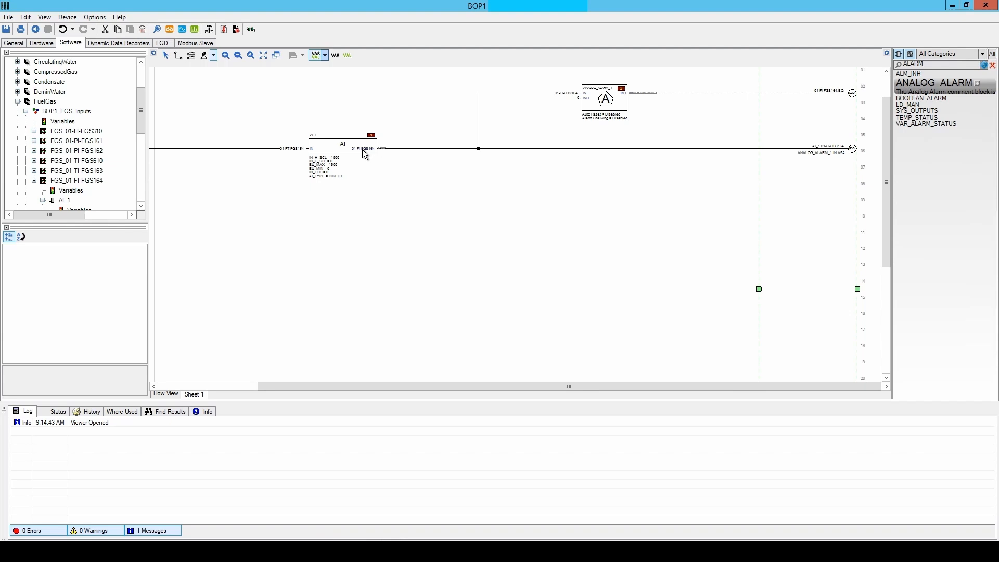
- Reopen the analog alarm block's settings, check the Alarms and Events properties of 01-FI-FGS164, and close the window
{"action": "left_click", "coordinate": [599, 88]}
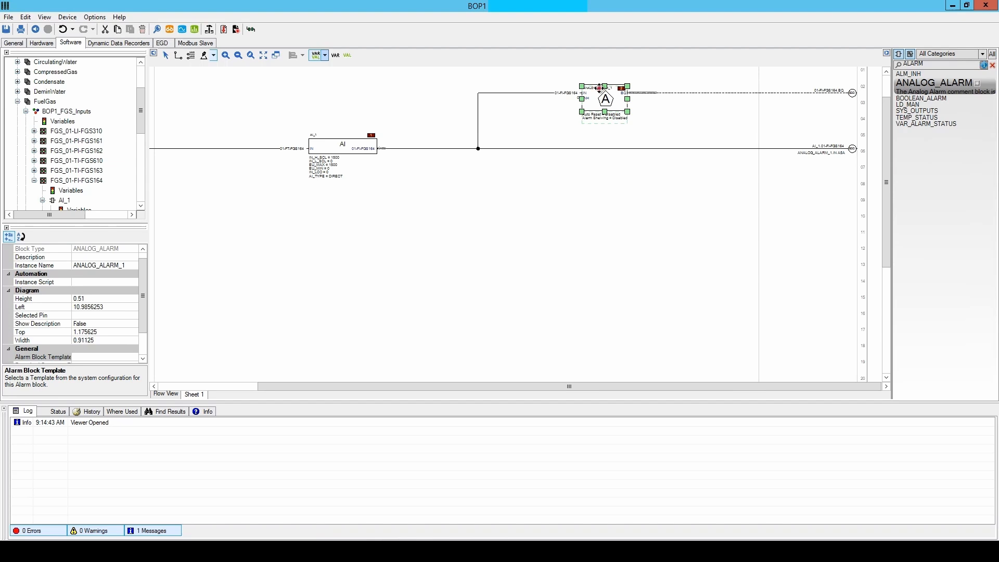
{"action": "double_click", "coordinate": [599, 88]}
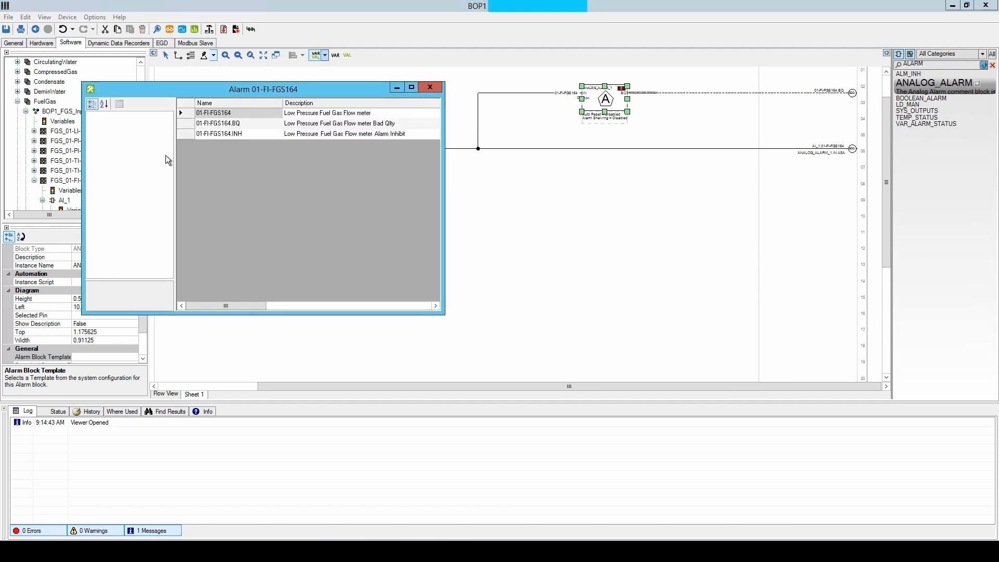
{"action": "left_click", "coordinate": [185, 114]}
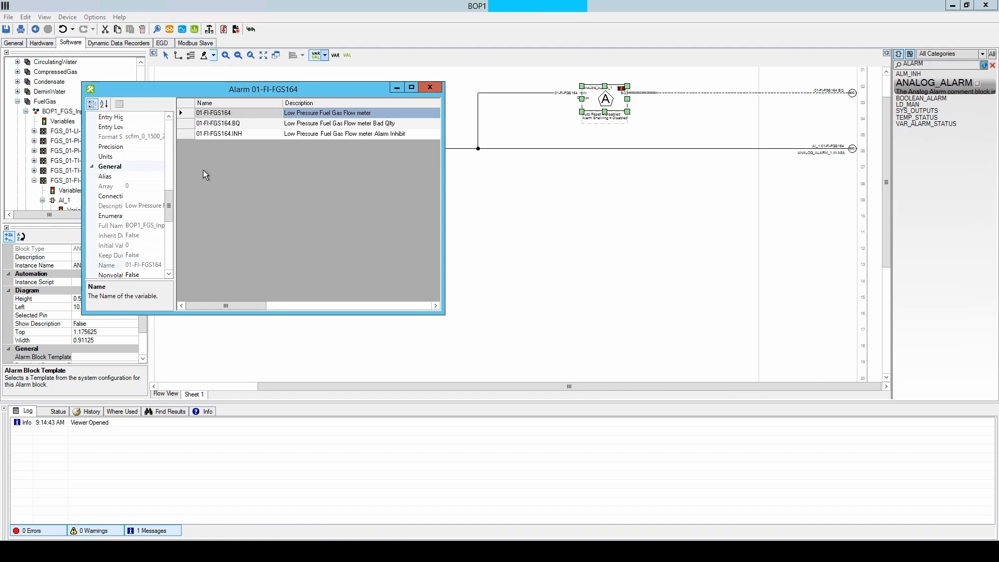
{"action": "left_click_drag", "start_coordinate": [171, 207], "coordinate": [169, 134]}
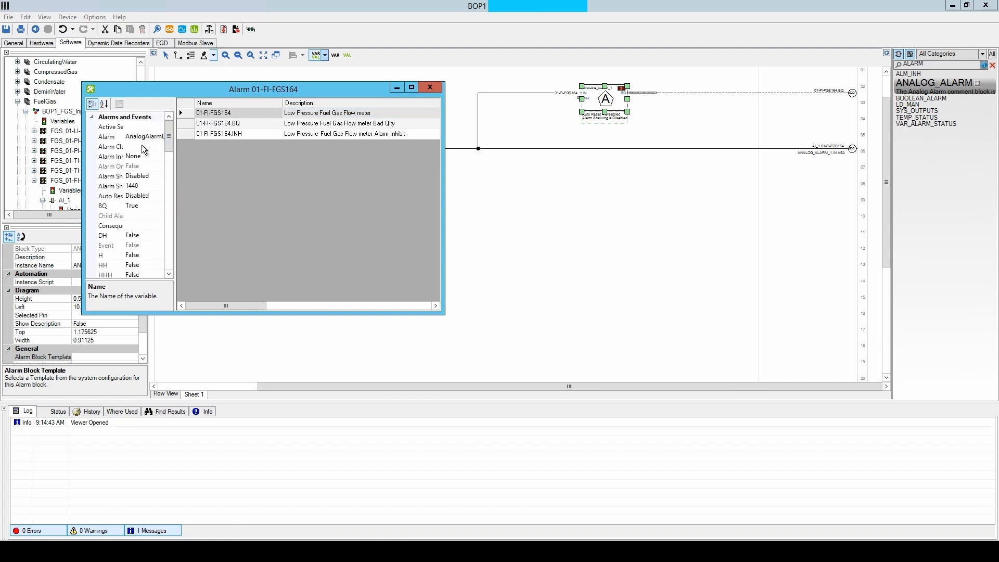
{"action": "left_click", "coordinate": [429, 88]}
- Open the AI_1 block's variable list and examine the alarm properties of 01-FI-FGS164, including its BQ setting
{"action": "left_click", "coordinate": [347, 145]}
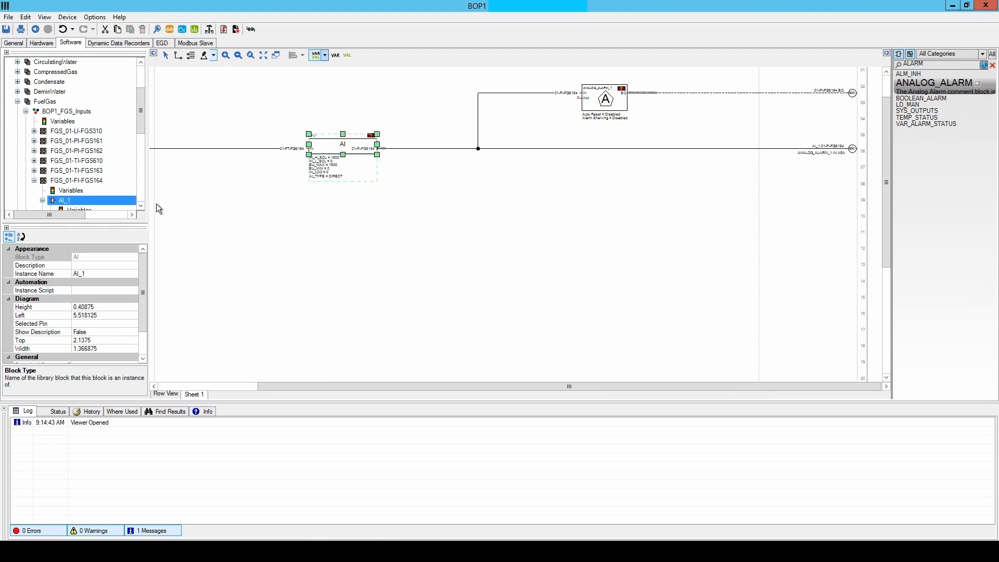
{"action": "left_click", "coordinate": [142, 205]}
{"action": "left_click", "coordinate": [71, 182]}
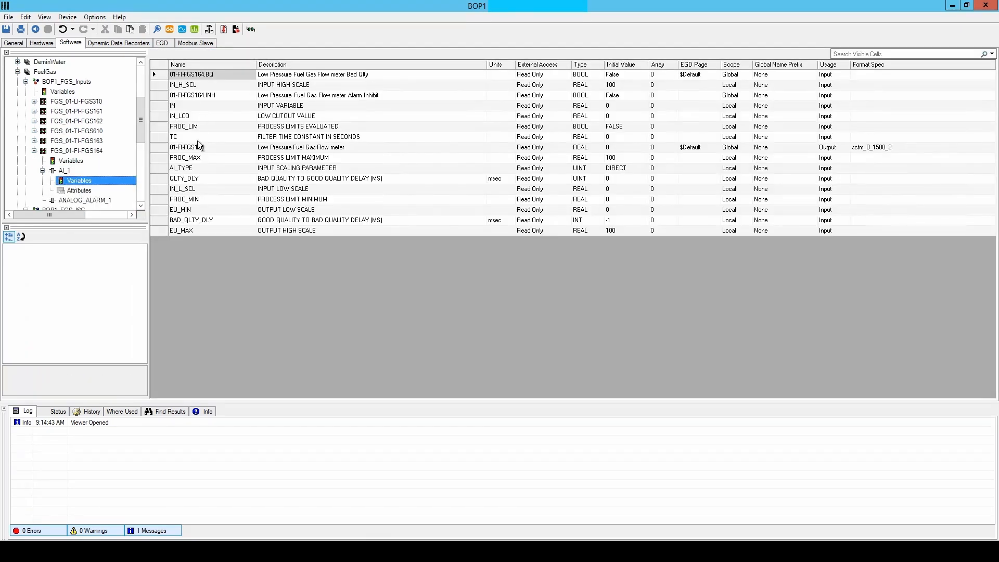
{"action": "left_click", "coordinate": [159, 149]}
{"action": "left_click_drag", "start_coordinate": [142, 313], "coordinate": [132, 260]}
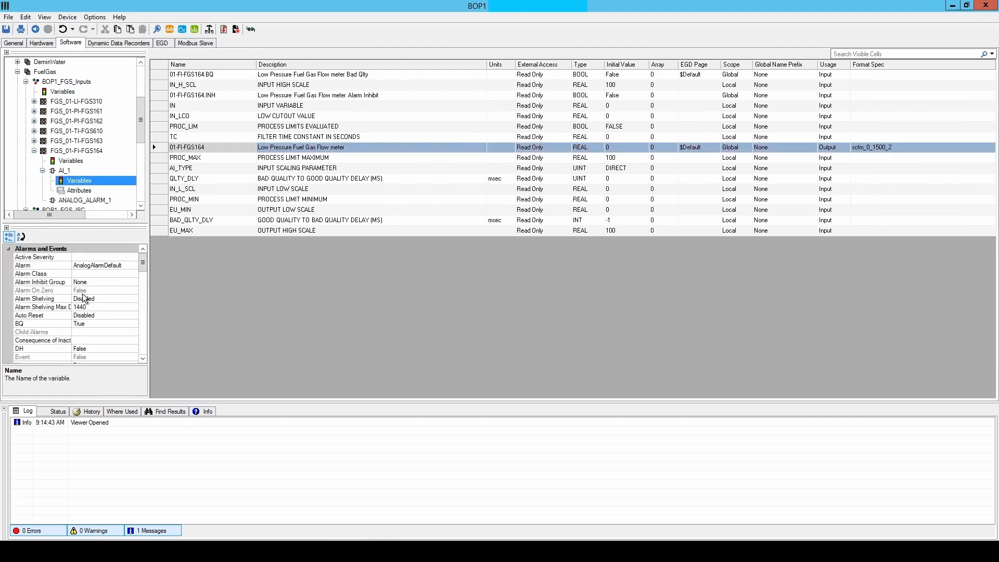
{"action": "left_click_drag", "start_coordinate": [143, 262], "coordinate": [144, 278]}
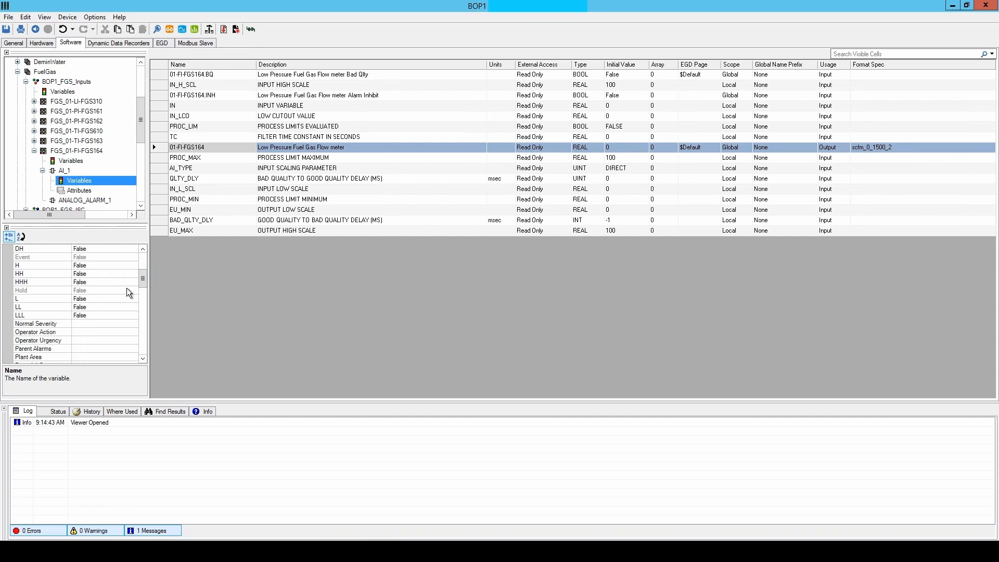
{"action": "scroll", "coordinate": [138, 282], "scroll_direction": "up", "scroll_amount": 3}
{"action": "left_click", "coordinate": [94, 298]}
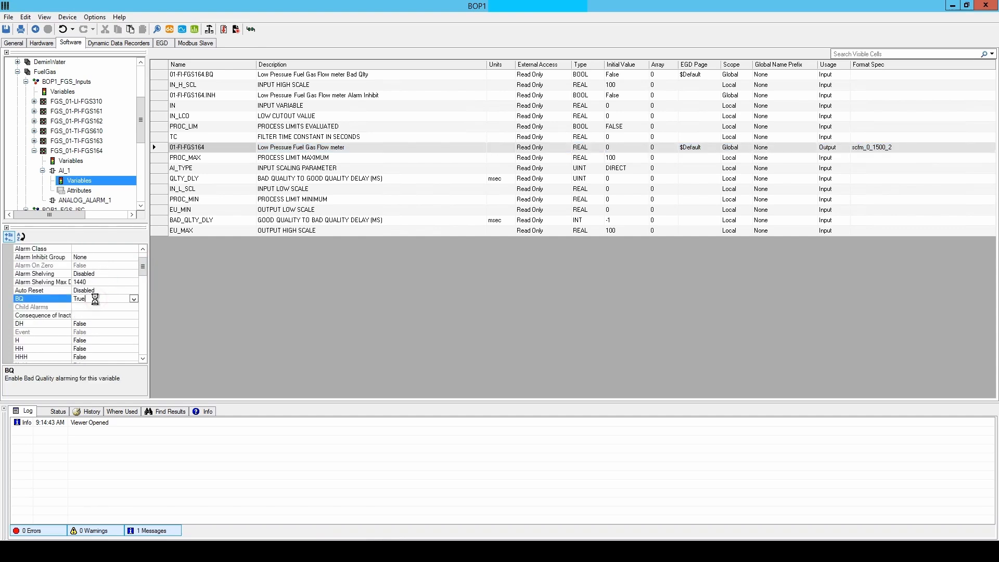
- Return to the AI_1 block diagram and inspect the analog alarm's BQ connection at the sheet's output border
{"action": "left_click", "coordinate": [66, 170]}
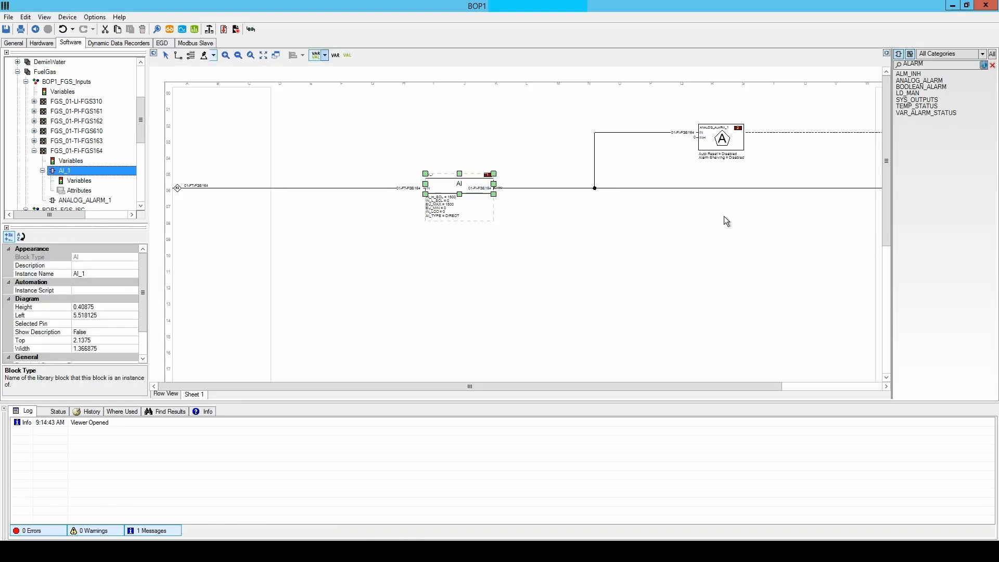
{"action": "left_click_drag", "start_coordinate": [695, 389], "coordinate": [854, 379]}
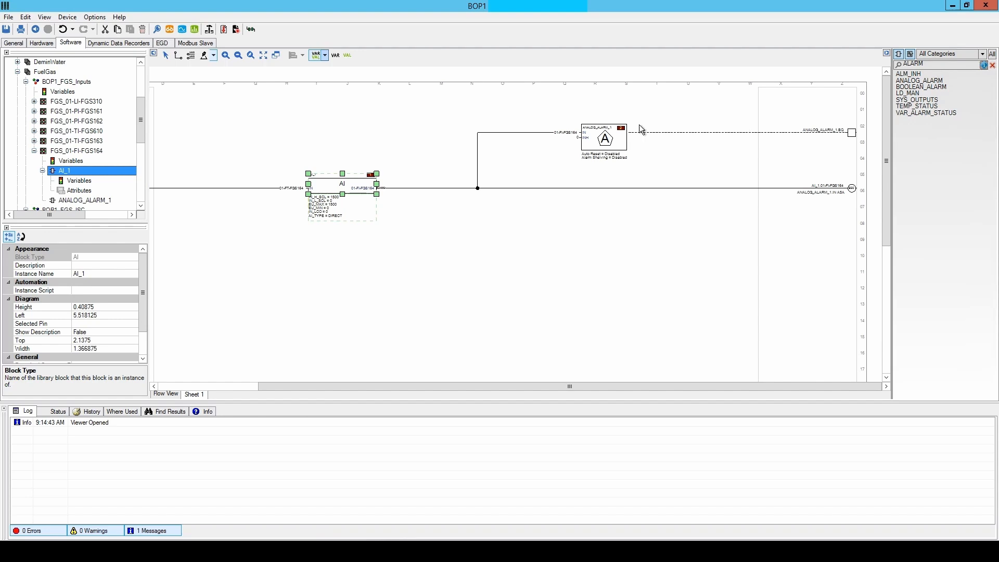
{"action": "left_click", "coordinate": [826, 133]}
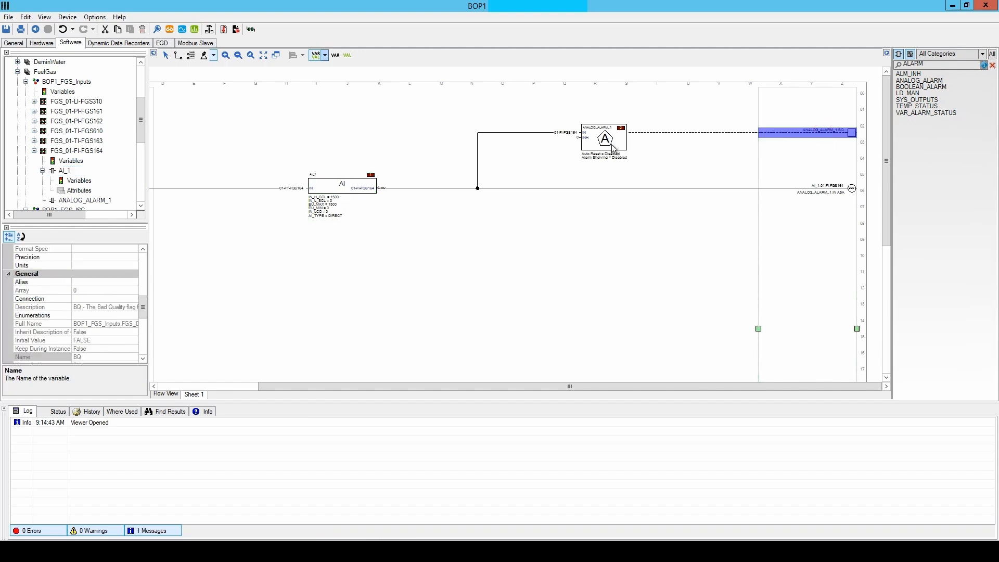
- In the AI_1 block's variables, set the BQ alarm property of 01-FI-FGS164 to True
{"action": "left_click_drag", "start_coordinate": [139, 121], "coordinate": [139, 142]}
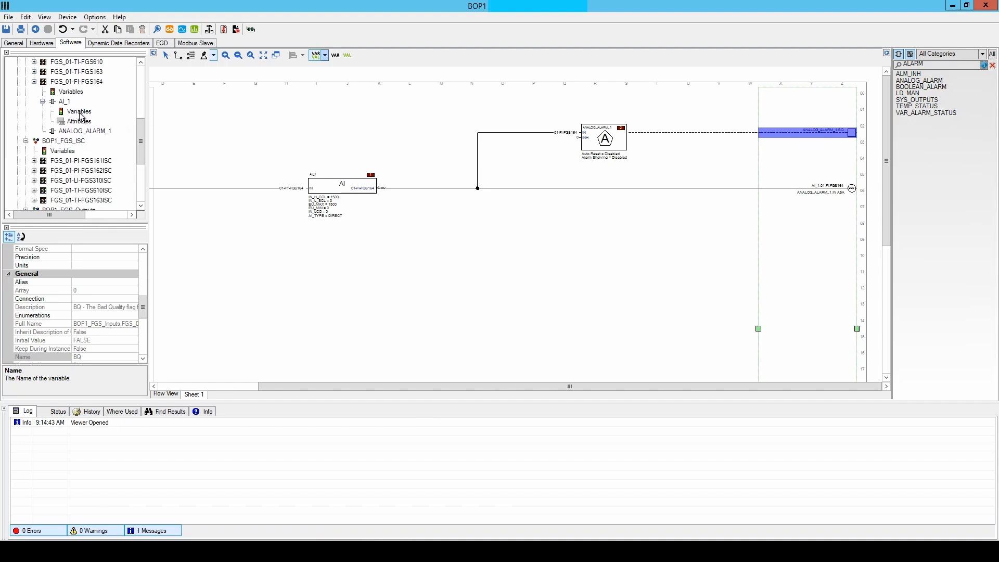
{"action": "left_click", "coordinate": [80, 113]}
{"action": "left_click", "coordinate": [157, 137]}
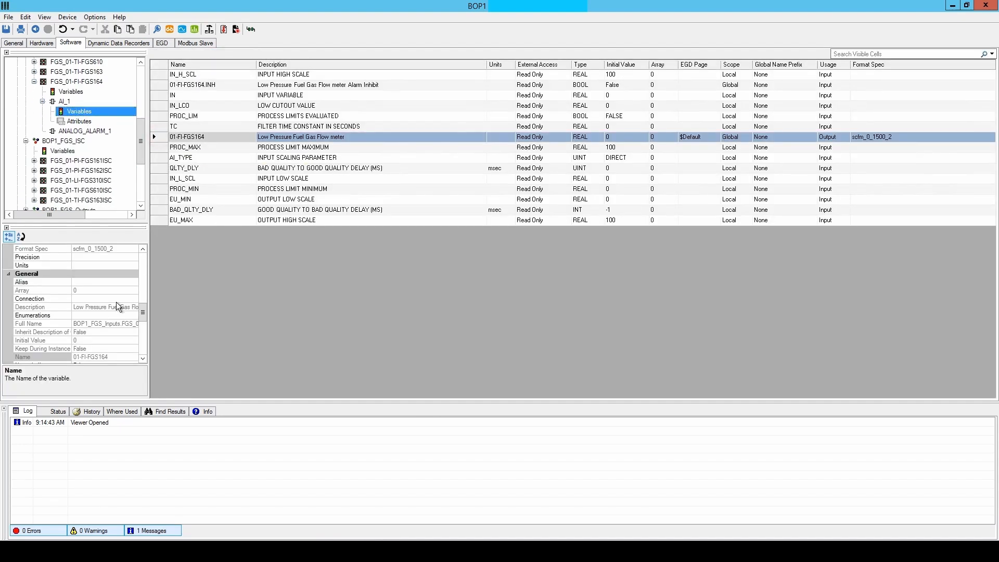
{"action": "left_click", "coordinate": [144, 315]}
{"action": "scroll", "coordinate": [143, 280], "scroll_direction": "up", "scroll_amount": 5}
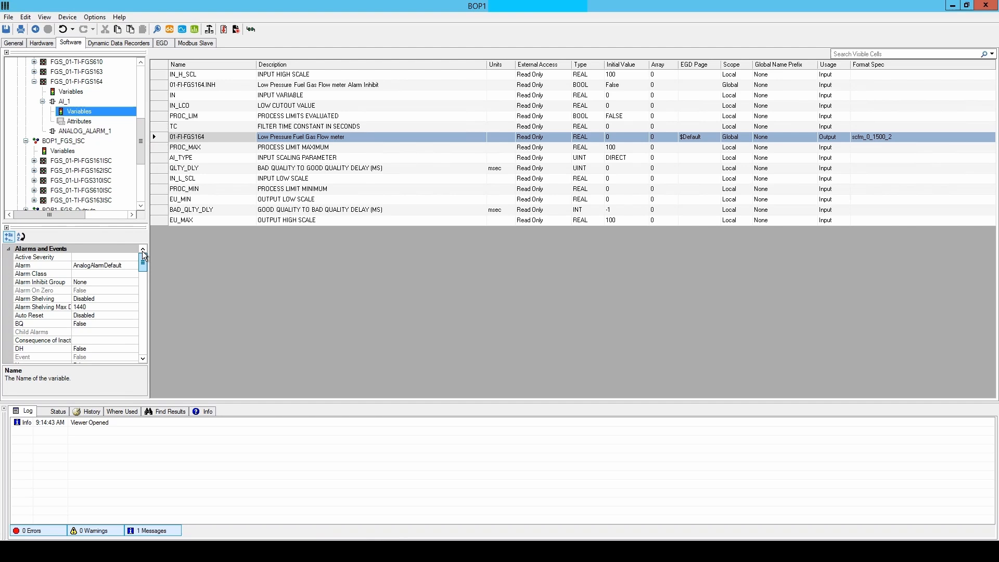
{"action": "double_click", "coordinate": [85, 323]}
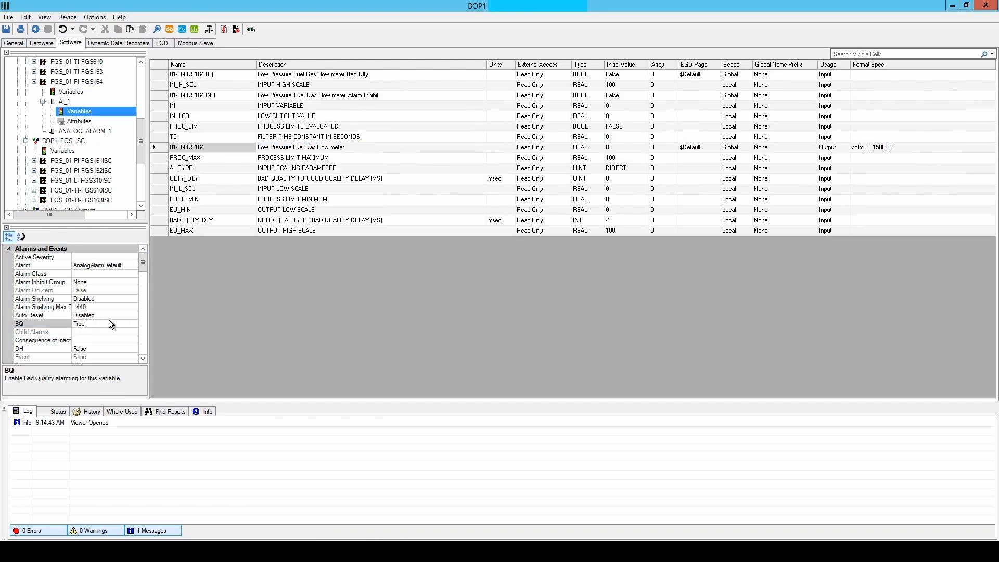
- Delete the analog alarm block from the FGS_01-FI-FGS164 diagram
{"action": "left_click", "coordinate": [57, 99]}
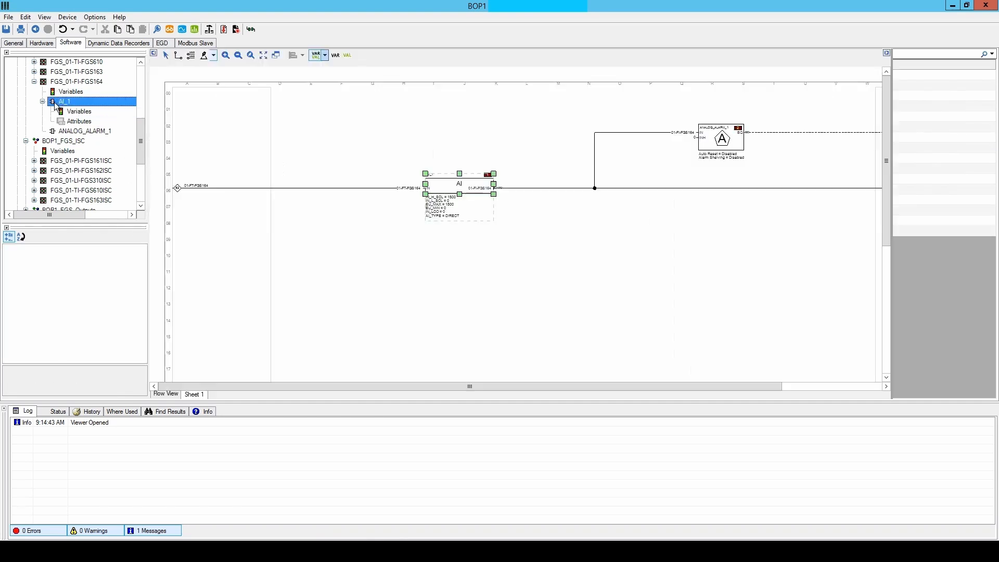
{"action": "left_click", "coordinate": [775, 161]}
{"action": "left_click", "coordinate": [720, 127]}
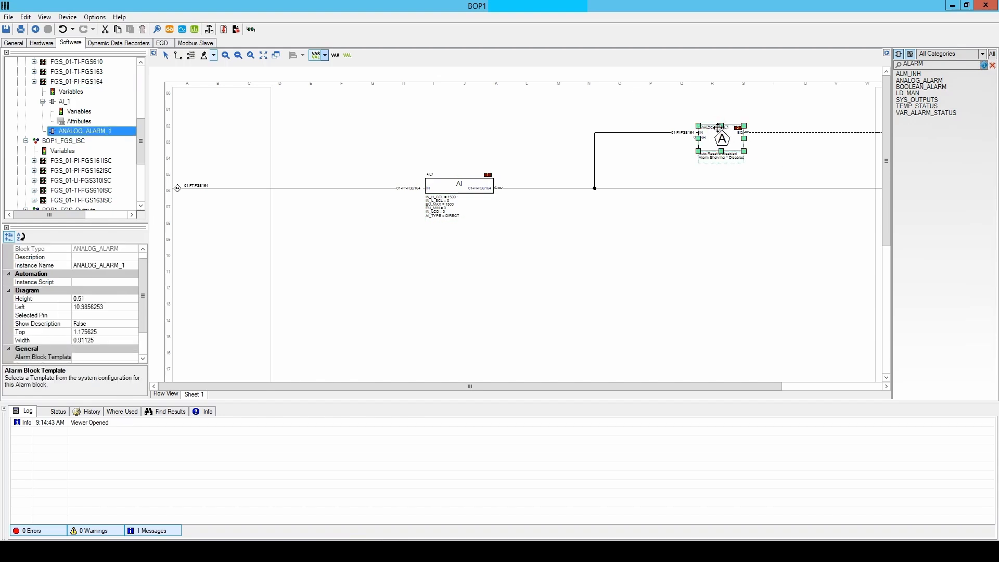
{"action": "key", "text": "Delete"}
- Reopen the AI_1 variable list, check the Alarms and Events properties of 01-FI-FGS164, and return to the diagram
{"action": "left_click", "coordinate": [480, 190]}
{"action": "left_click", "coordinate": [80, 114]}
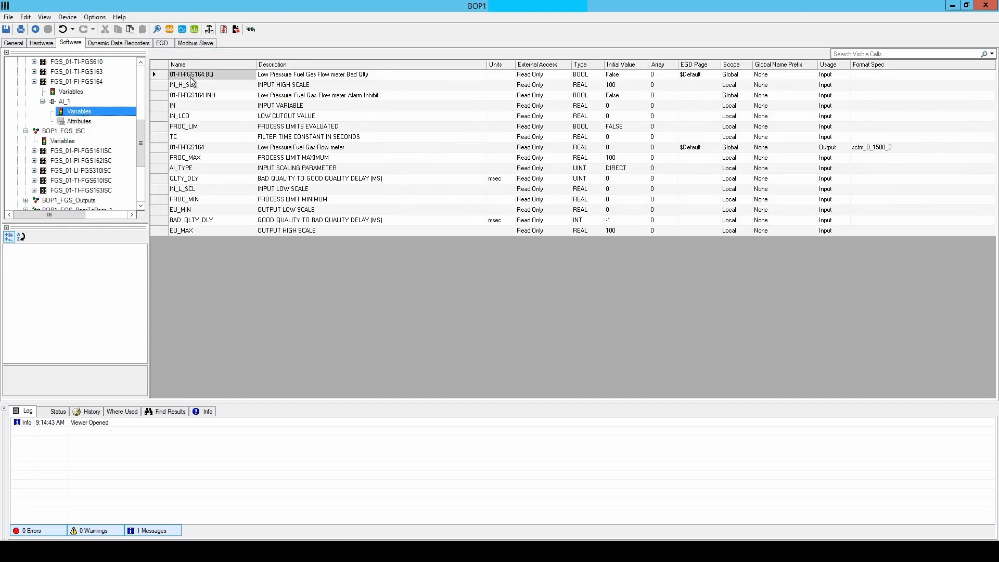
{"action": "left_click", "coordinate": [165, 149]}
{"action": "left_click_drag", "start_coordinate": [142, 311], "coordinate": [143, 258]}
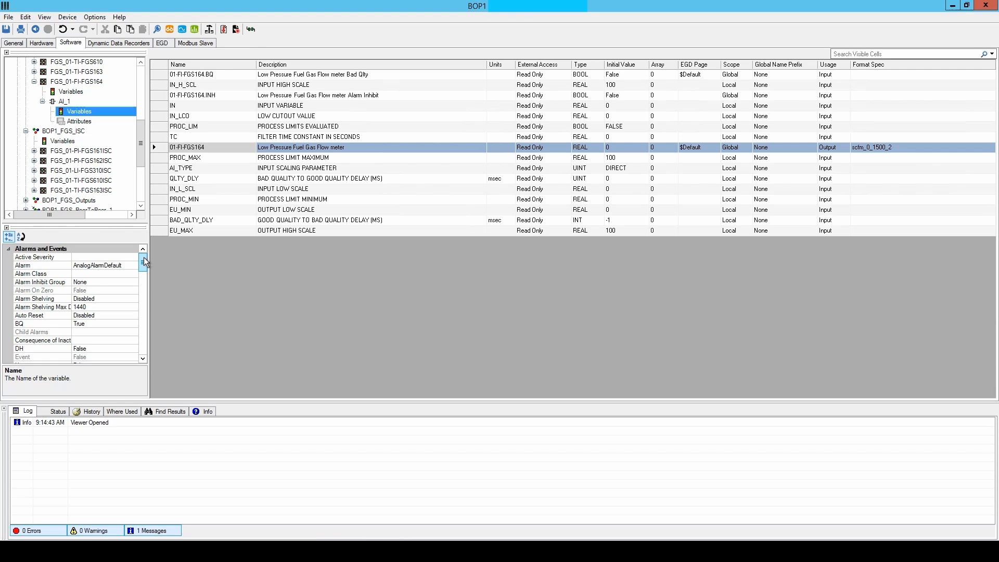
{"action": "scroll", "coordinate": [143, 261], "scroll_direction": "down", "scroll_amount": 2}
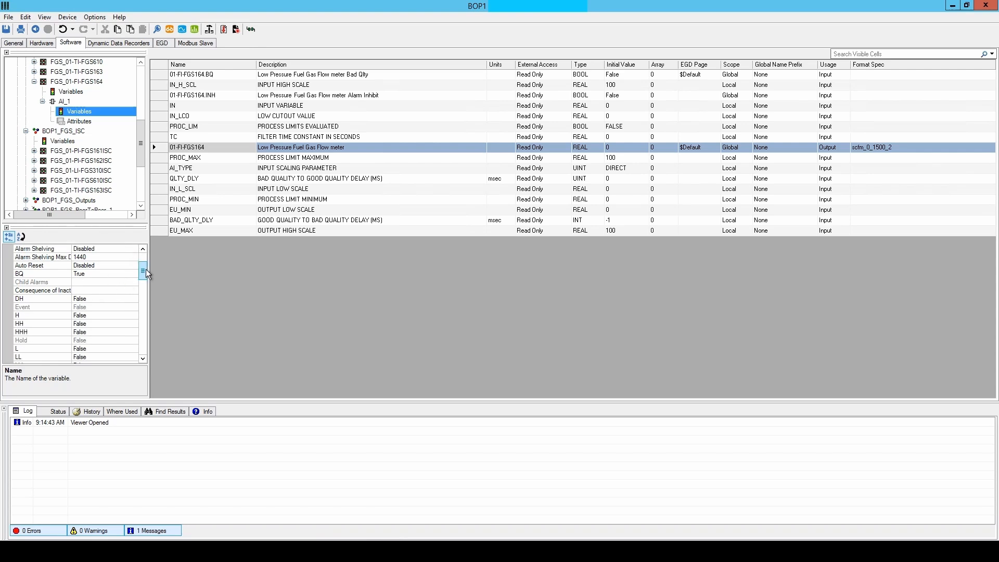
{"action": "left_click", "coordinate": [64, 101]}
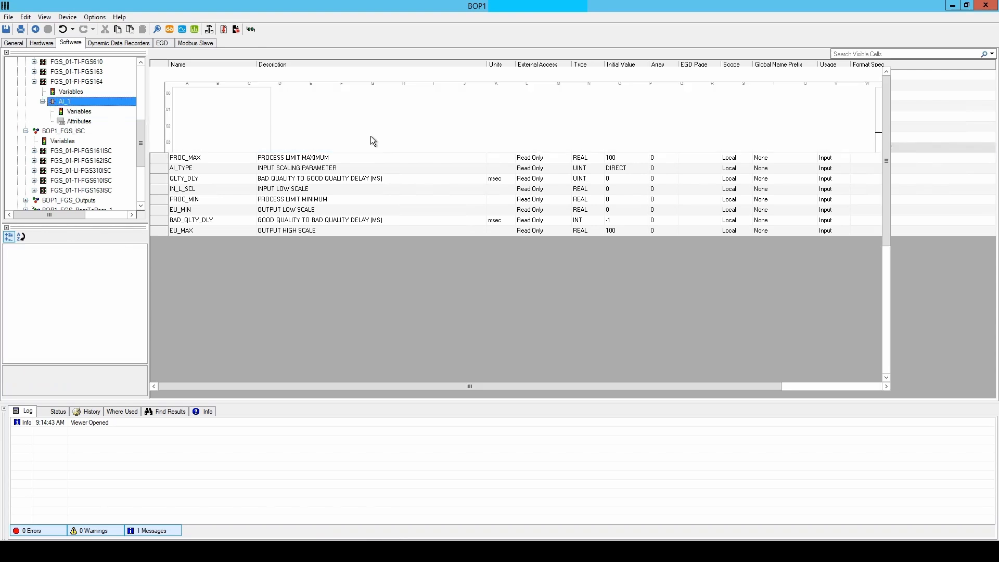
- Place a new ANALOG_ALARM block above the AI output line and wire the AI block's output to its IN pin
{"action": "left_click_drag", "start_coordinate": [591, 388], "coordinate": [691, 387]}
{"action": "left_click_drag", "start_coordinate": [910, 85], "coordinate": [626, 134]}
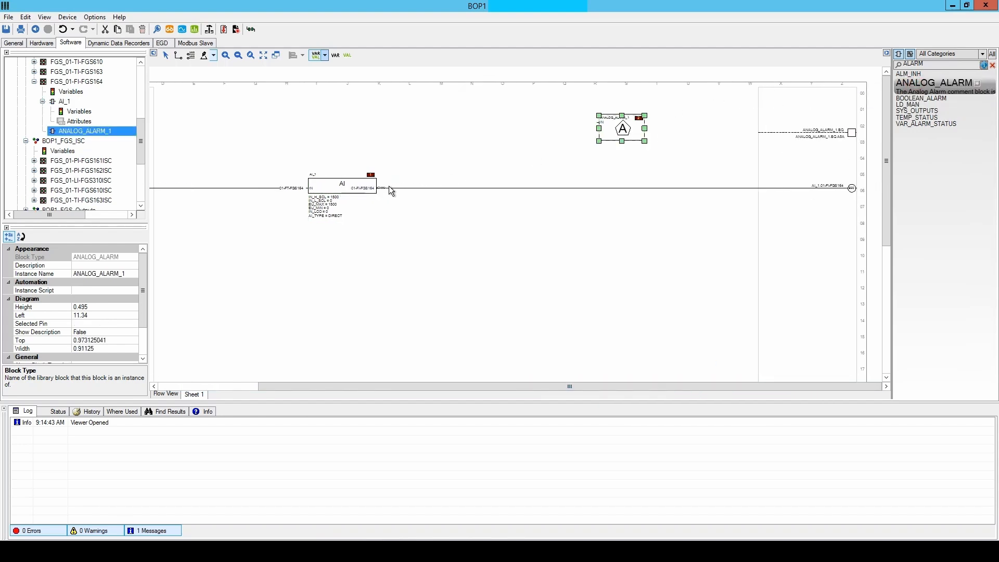
{"action": "left_click_drag", "start_coordinate": [369, 188], "coordinate": [597, 123]}
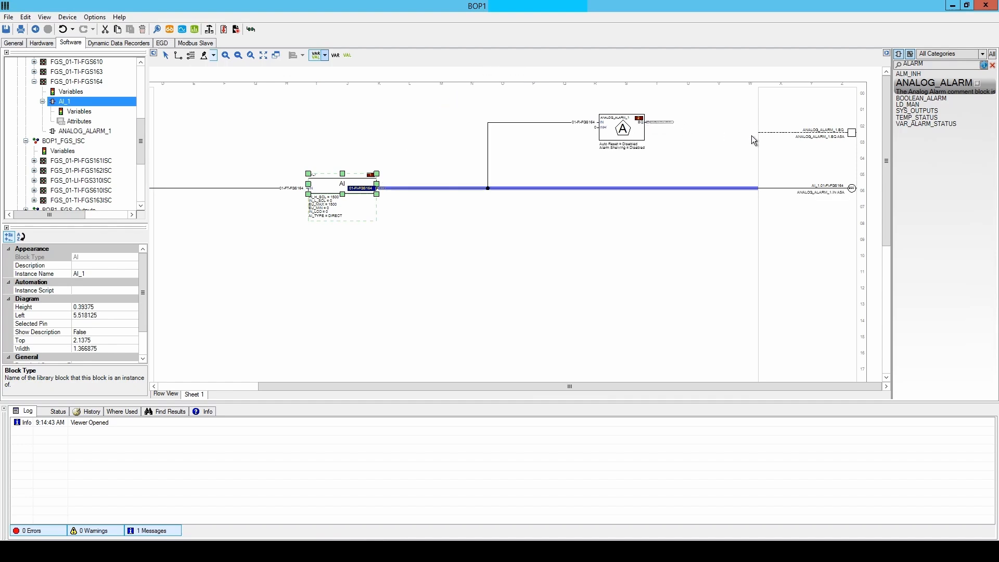
- Delete the old ANALOG_ALARM_1.BQ output connection, wire the new block's BQ pin to the output border, and align the output with it
{"action": "left_click", "coordinate": [834, 135]}
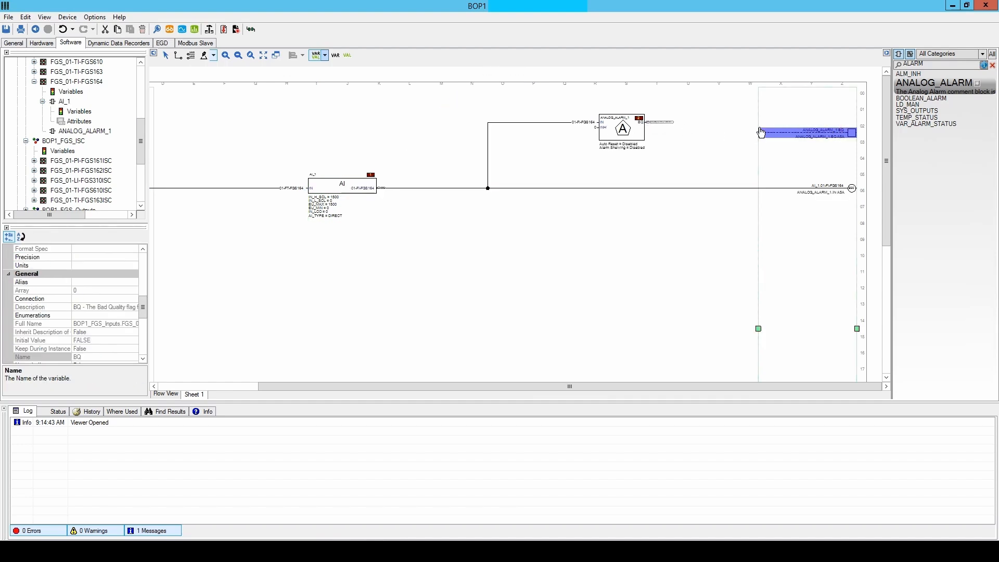
{"action": "key", "text": "Delete"}
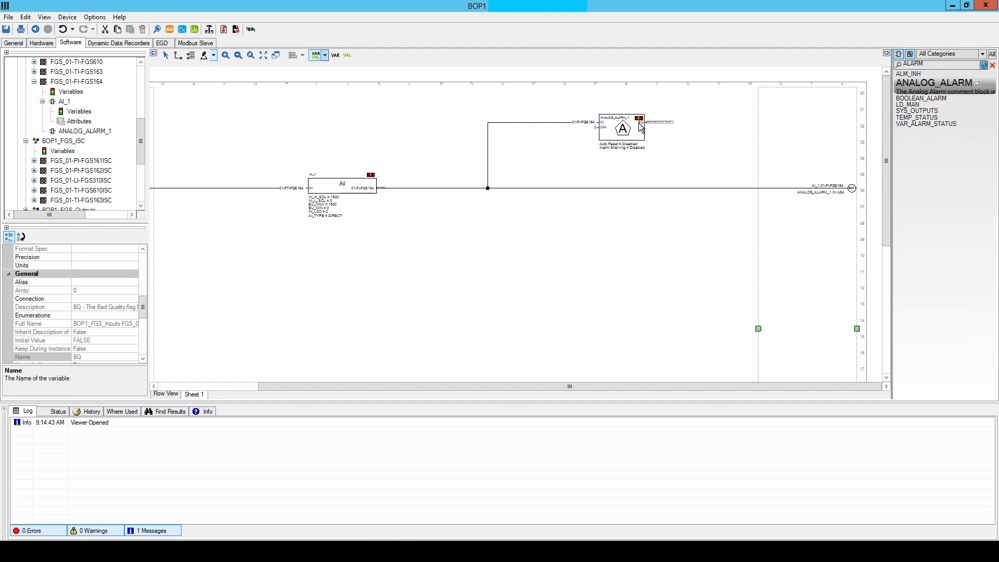
{"action": "left_click_drag", "start_coordinate": [639, 127], "coordinate": [787, 115]}
{"action": "left_click", "coordinate": [789, 114]}
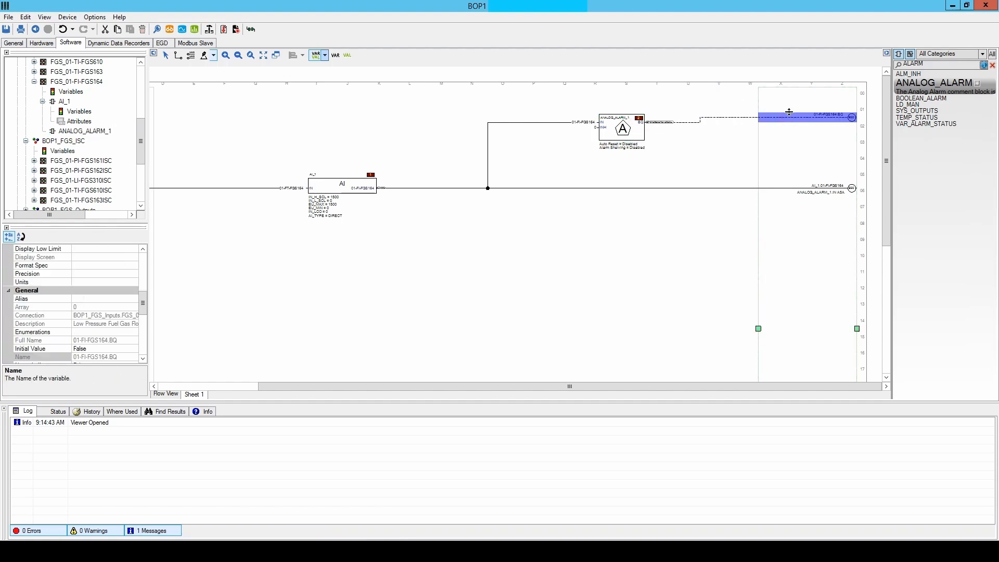
{"action": "left_click_drag", "start_coordinate": [789, 112], "coordinate": [789, 115]}
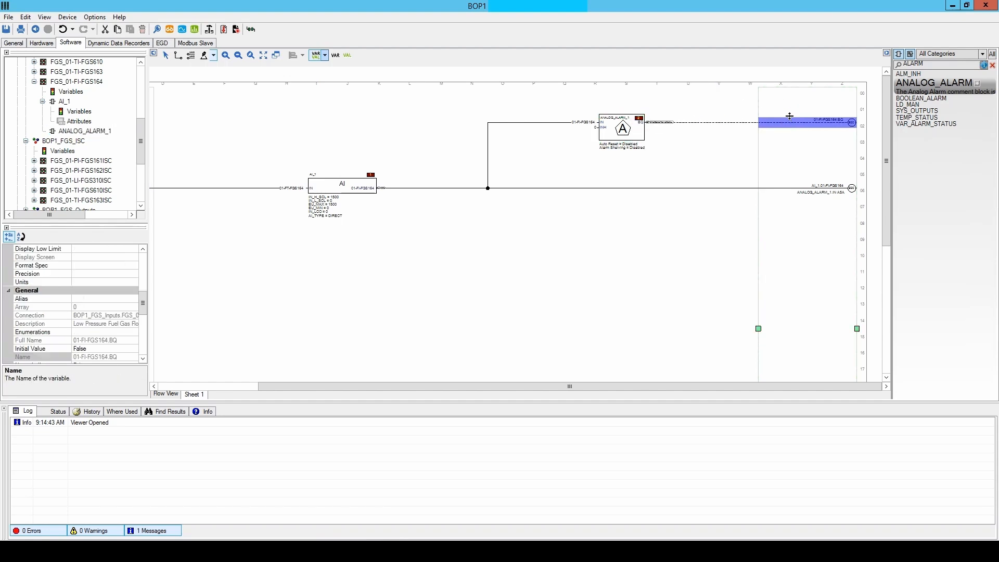
{"action": "left_click", "coordinate": [757, 131]}
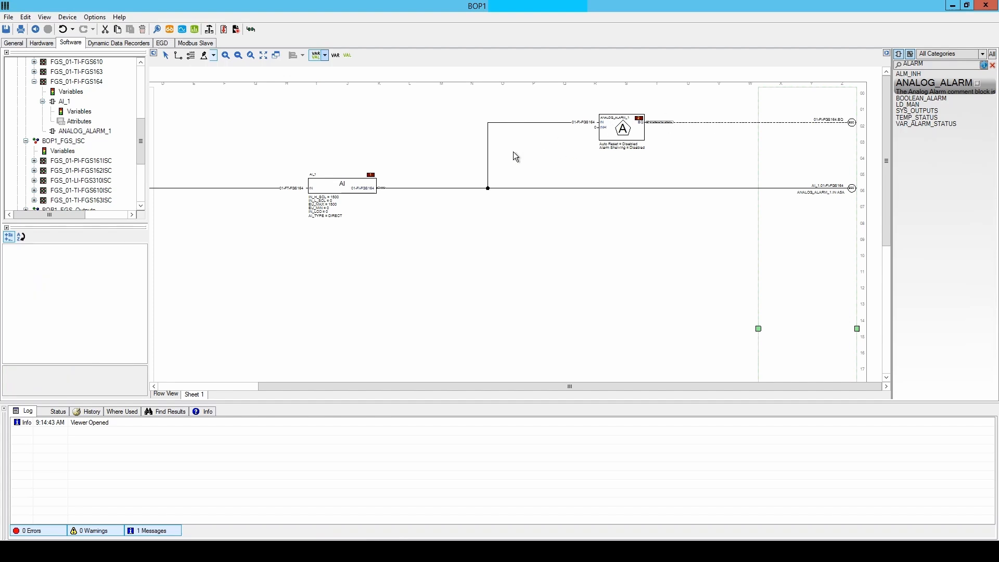
- Build and save the BOP1 controller configuration
{"action": "left_click", "coordinate": [624, 121]}
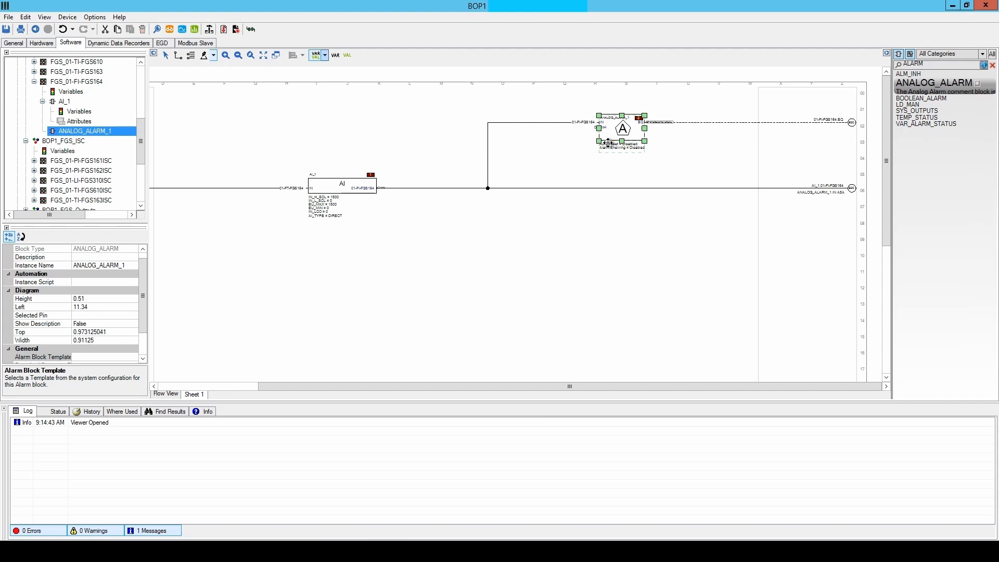
{"action": "left_click", "coordinate": [562, 229]}
{"action": "left_click_drag", "start_coordinate": [414, 387], "coordinate": [327, 388]}
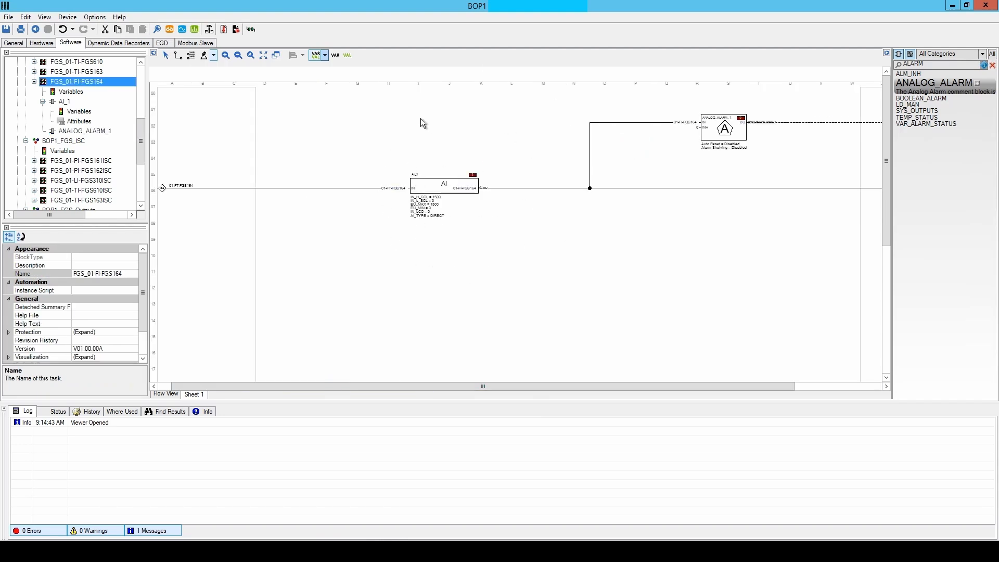
{"action": "mouse_move", "coordinate": [398, 192]}
{"action": "left_click", "coordinate": [209, 29]}
{"action": "left_click", "coordinate": [508, 294]}
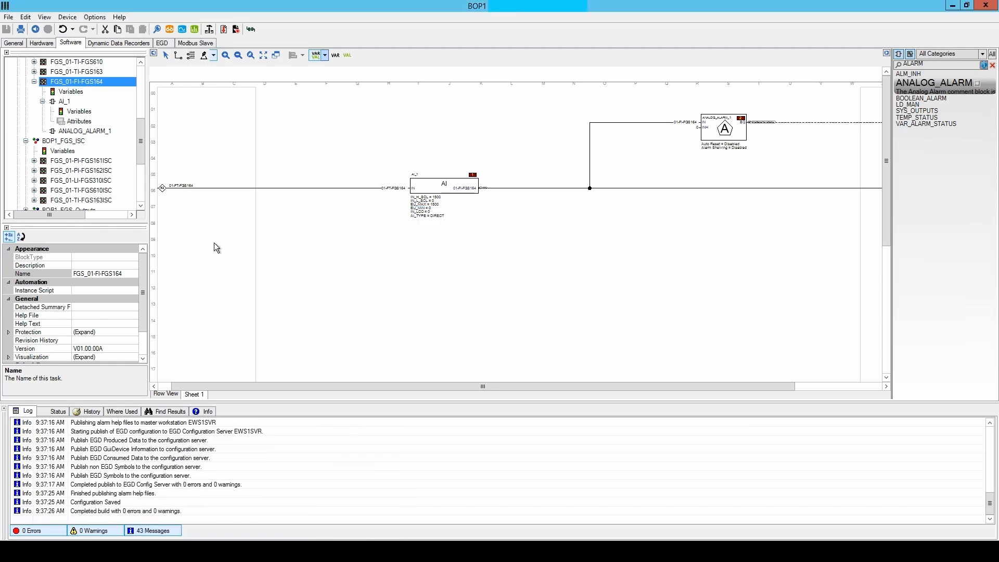
- Go online with the BOP1 controller, enlarge the status area to check the R and S controllers, and open the controller download wizard
{"action": "left_click", "coordinate": [223, 30]}
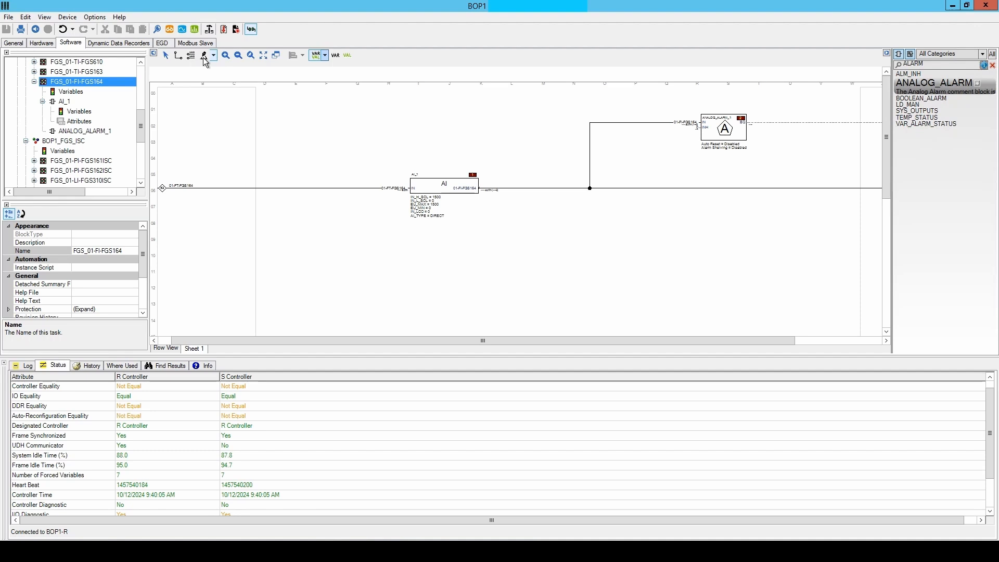
{"action": "left_click_drag", "start_coordinate": [208, 357], "coordinate": [104, 301]}
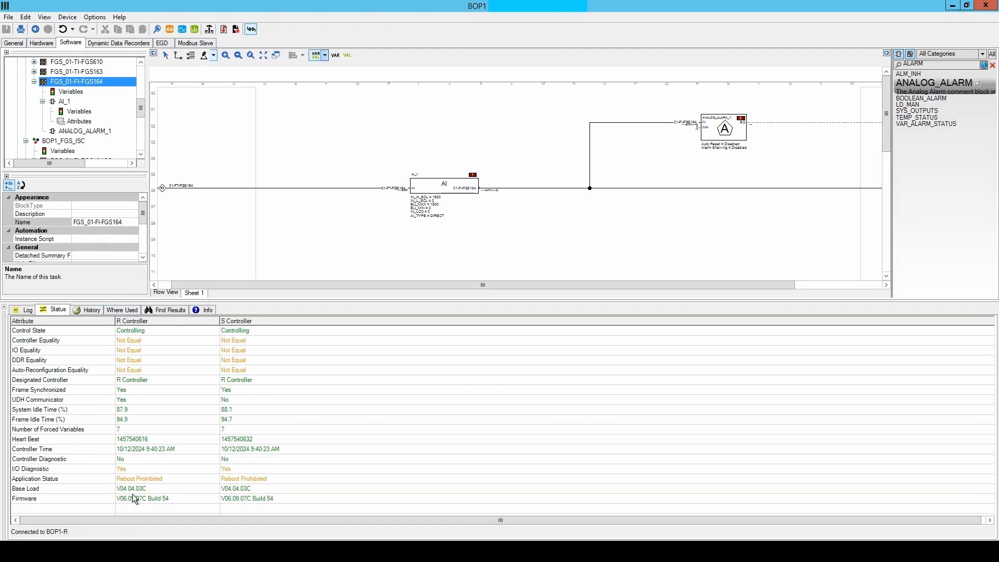
{"action": "left_click", "coordinate": [223, 29]}
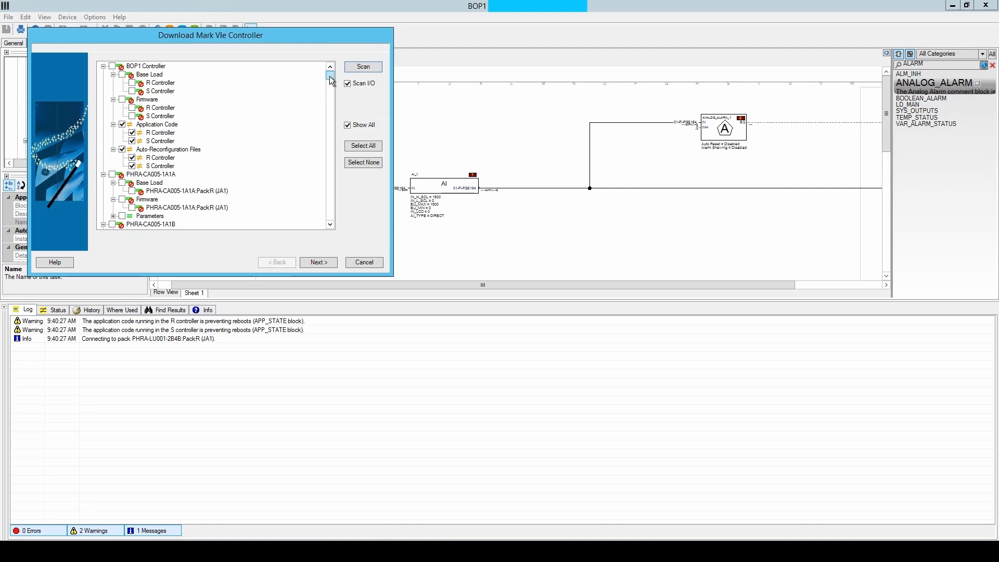
- Examine the download list through the I/O packs to see which items are selected, including the PHRA-LU001-2B4B parameters
{"action": "left_click", "coordinate": [329, 156]}
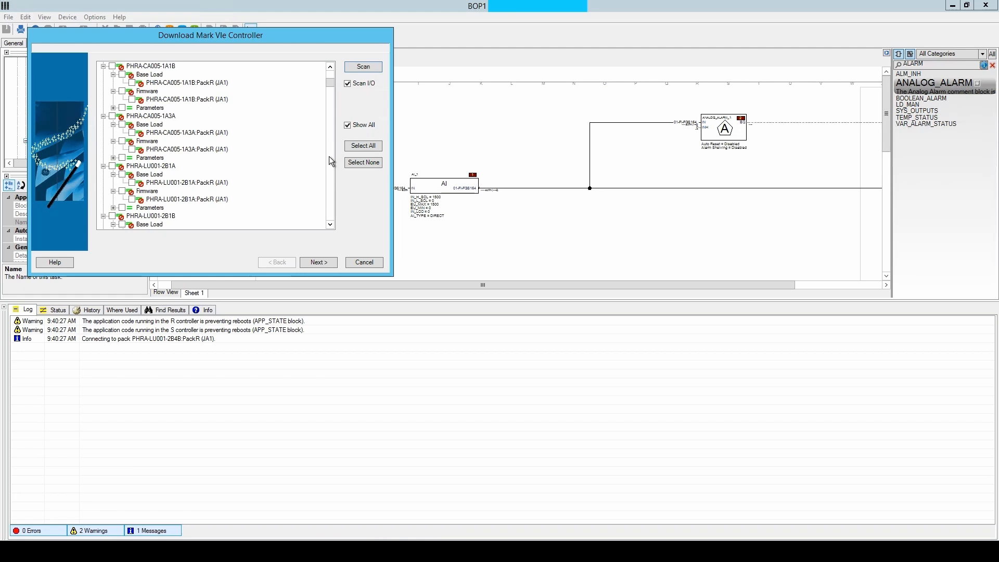
{"action": "left_click", "coordinate": [329, 156]}
{"action": "left_click", "coordinate": [329, 156]}
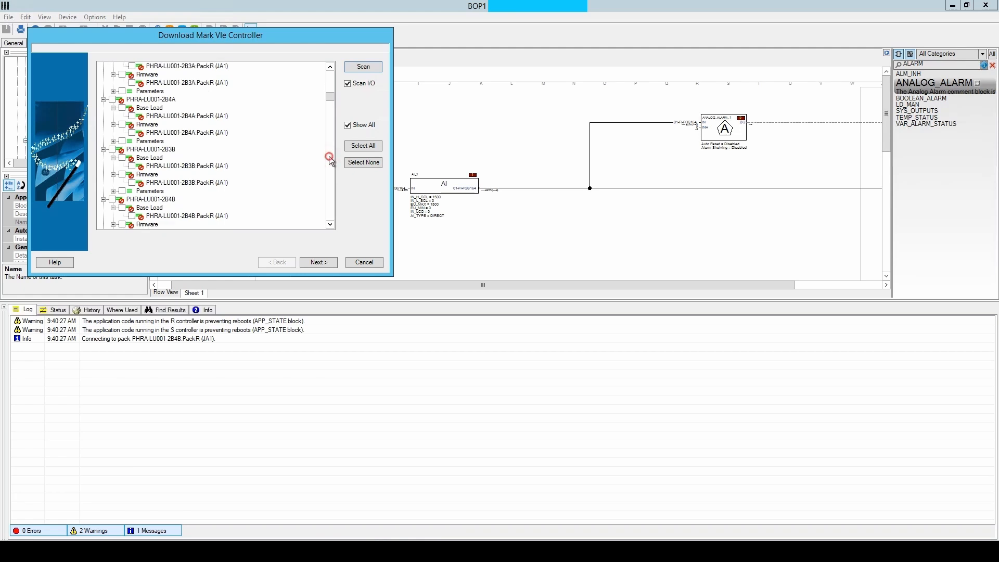
{"action": "left_click", "coordinate": [329, 156]}
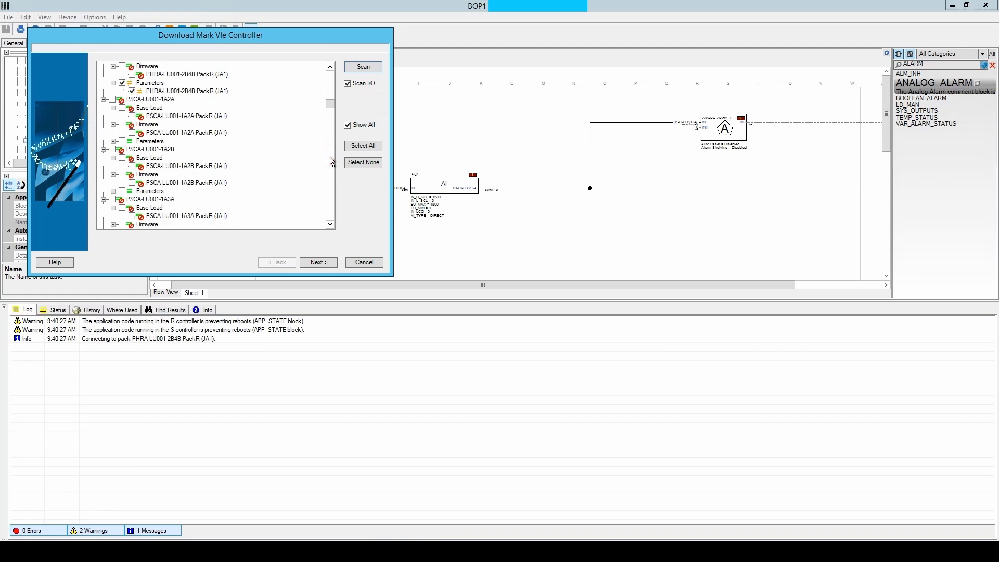
{"action": "left_click", "coordinate": [330, 66]}
{"action": "left_click", "coordinate": [330, 66]}
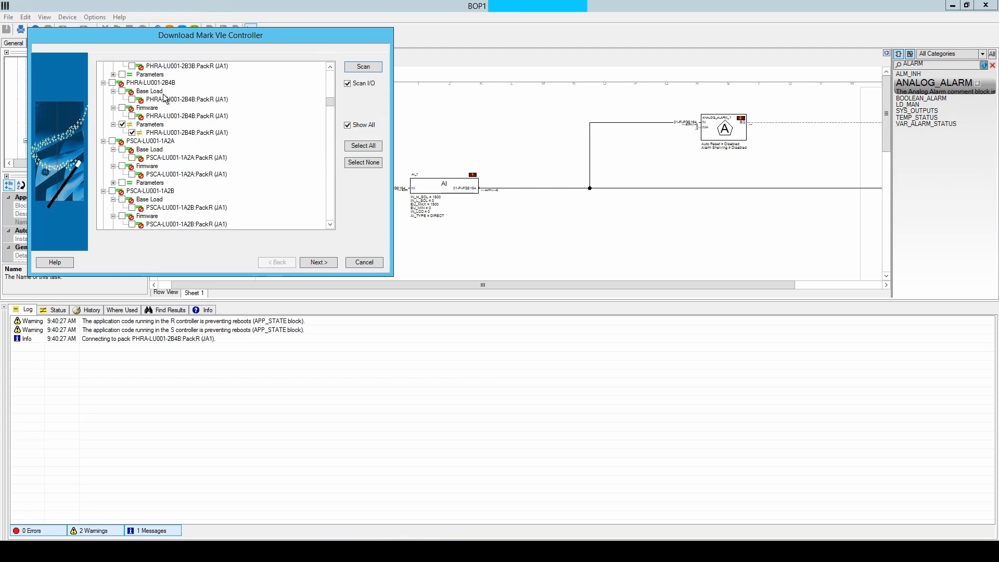
- Continue with the selected downloads, keeping the backup file download enabled, and start and confirm the controller download
{"action": "left_click", "coordinate": [320, 262]}
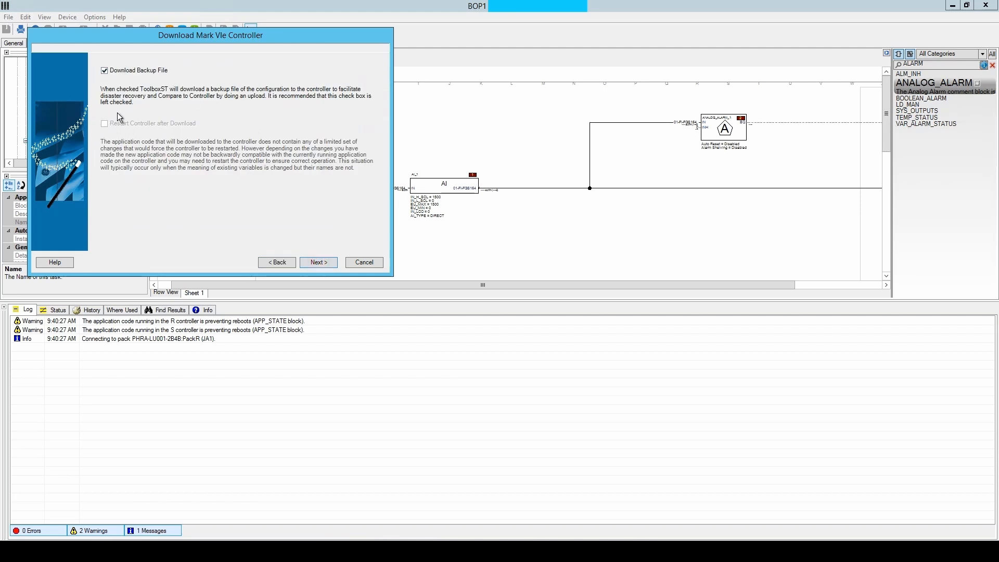
{"action": "left_click", "coordinate": [317, 263]}
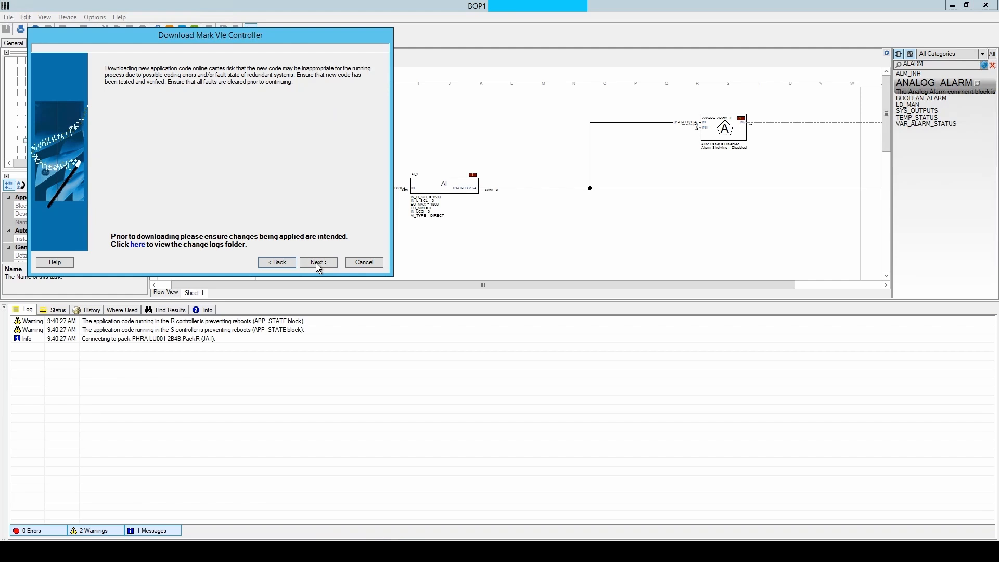
{"action": "left_click", "coordinate": [317, 263]}
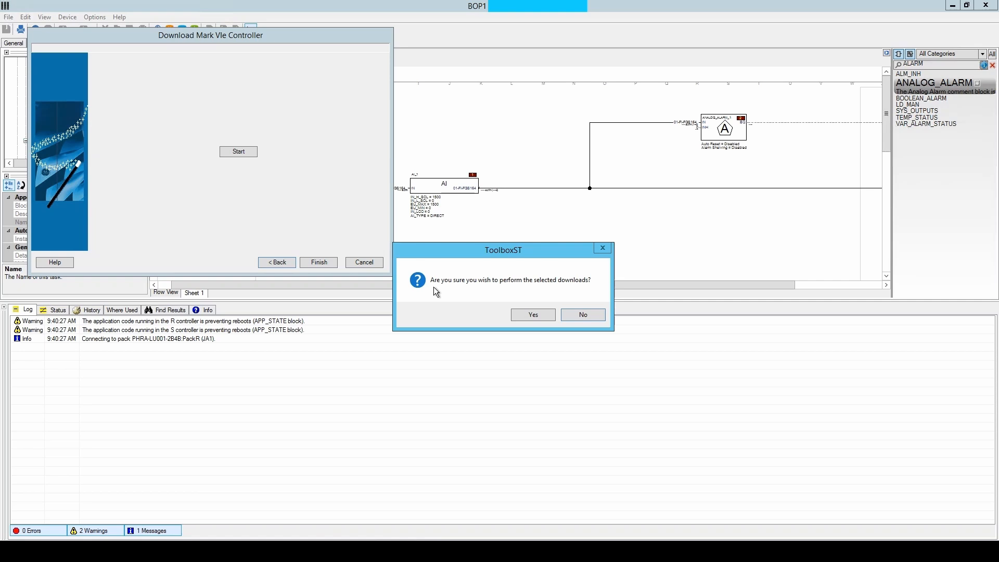
{"action": "left_click", "coordinate": [525, 319]}
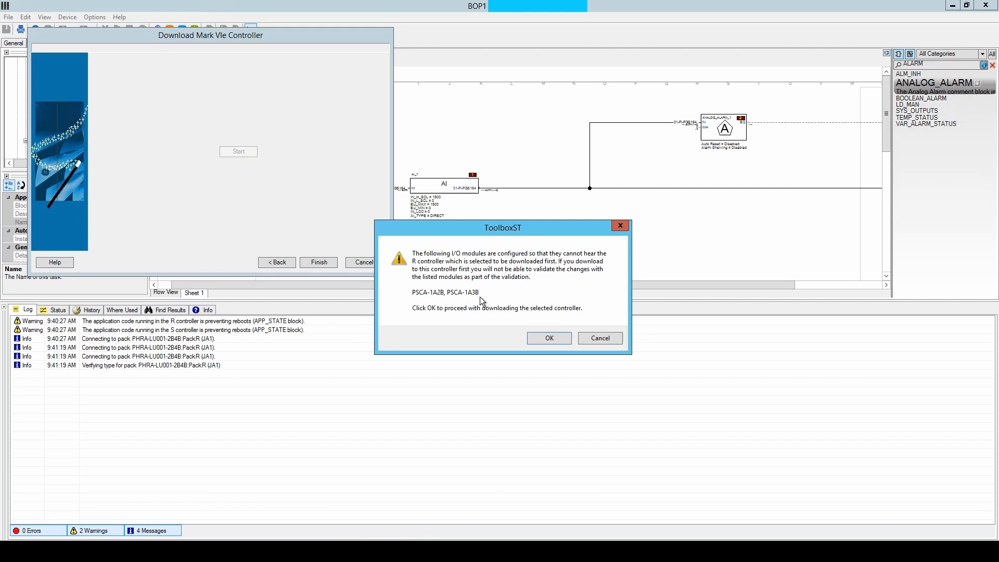
- Accept the R and S controller communication warnings for the PSCA modules and continue the dual online download despite the I/O pack issues
{"action": "left_click", "coordinate": [543, 339]}
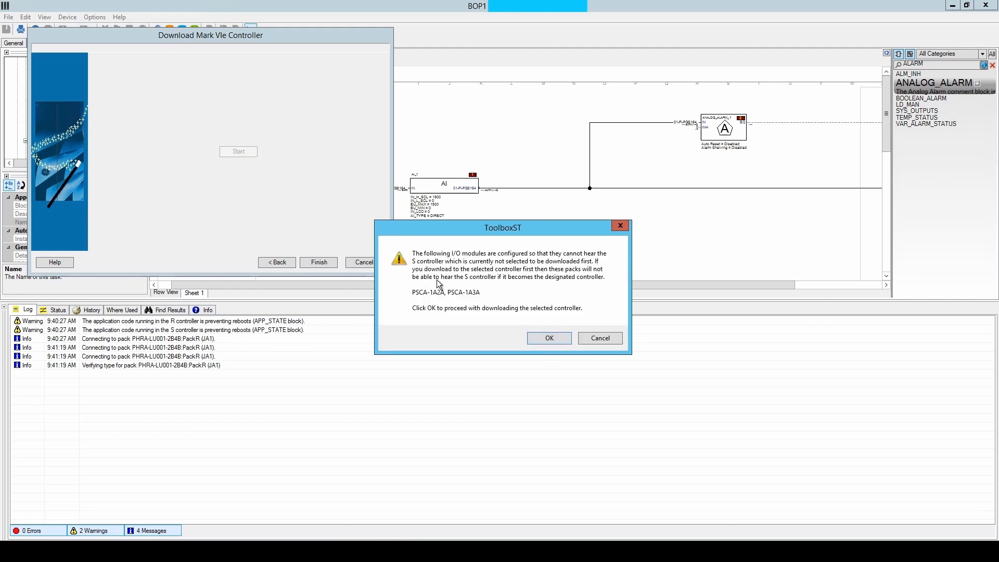
{"action": "left_click", "coordinate": [547, 339]}
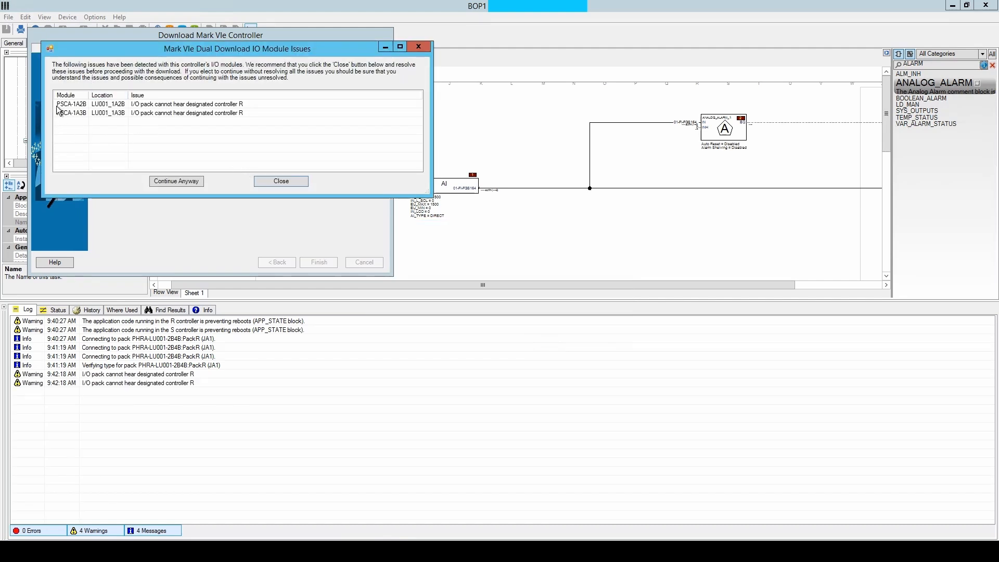
{"action": "left_click", "coordinate": [177, 181]}
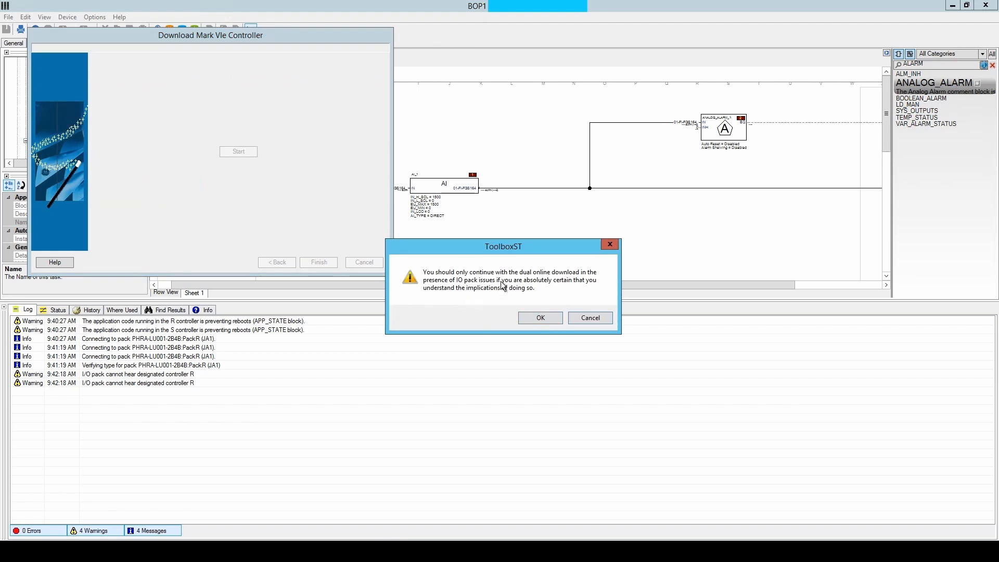
{"action": "left_click", "coordinate": [533, 323]}
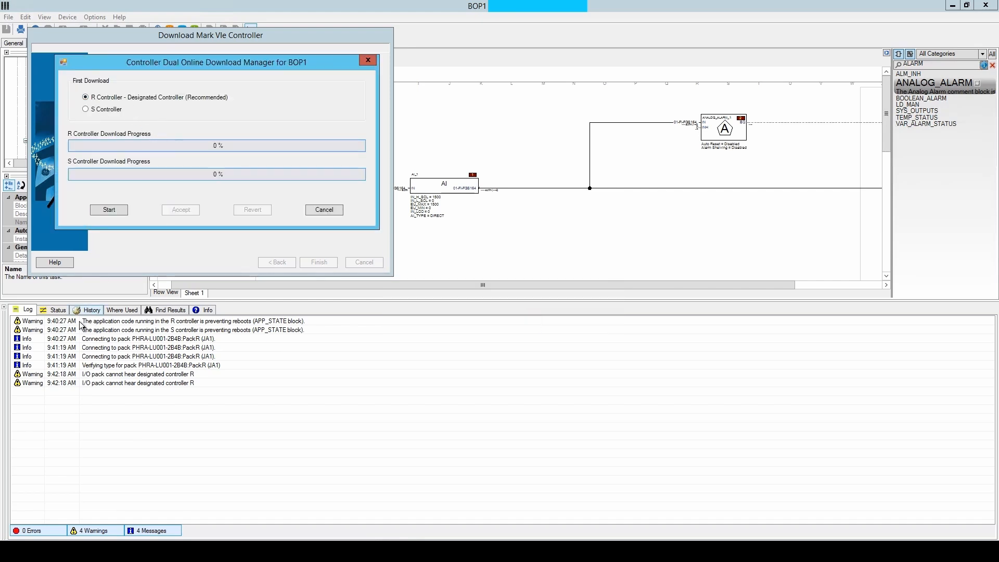
- Display the controller status, download to the designated R controller first, accept the download, and close the completed download status
{"action": "left_click", "coordinate": [58, 310]}
{"action": "left_click", "coordinate": [58, 311]}
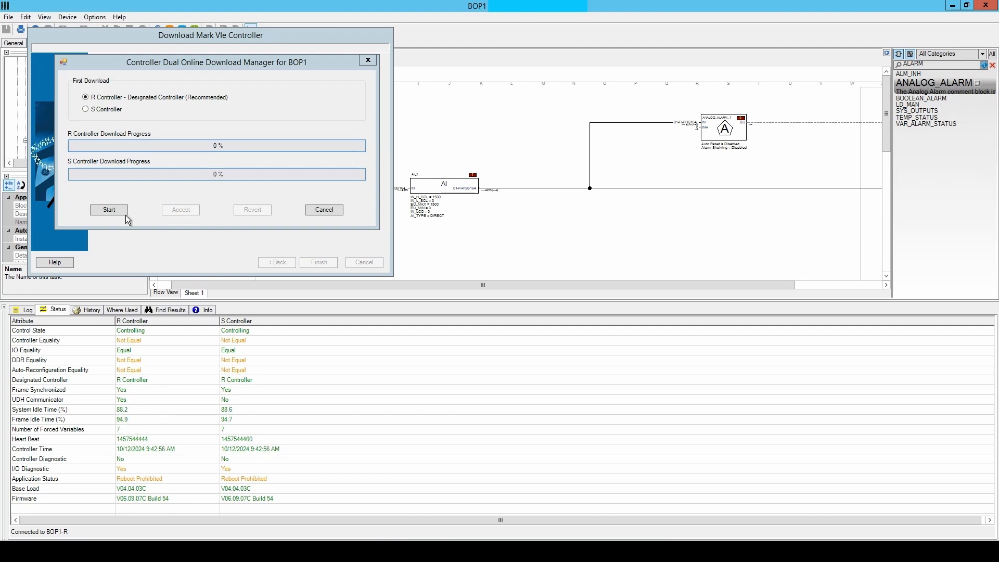
{"action": "left_click", "coordinate": [108, 209]}
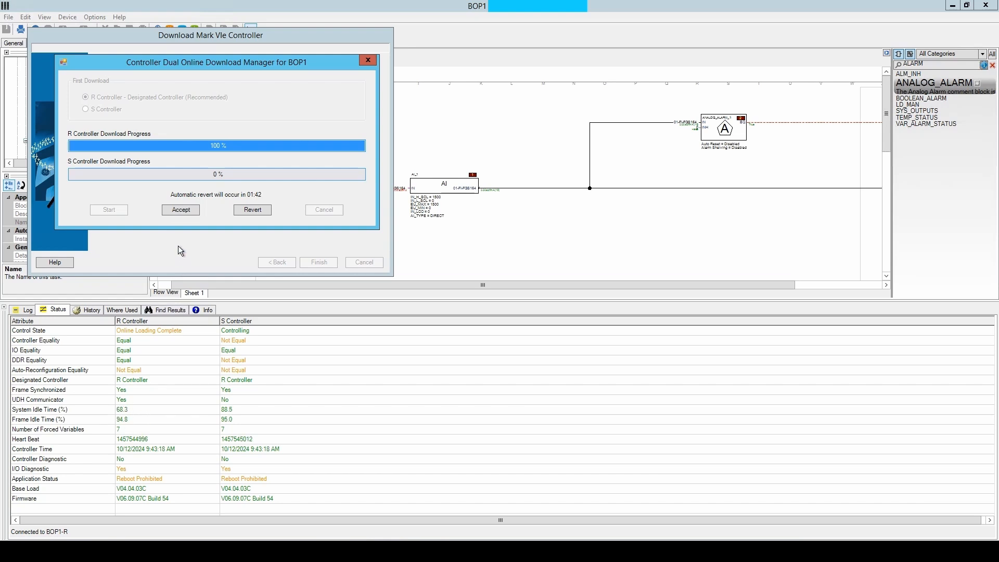
{"action": "left_click", "coordinate": [179, 211]}
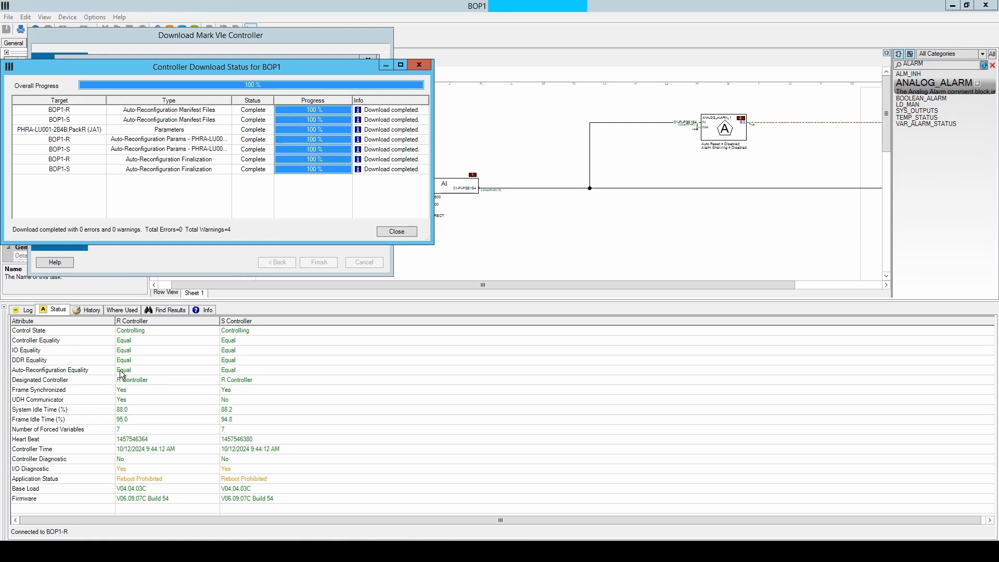
{"action": "left_click", "coordinate": [392, 232]}
- Show the log with informational messages hidden, and shrink the log area to enlarge the diagram
{"action": "left_click", "coordinate": [20, 310]}
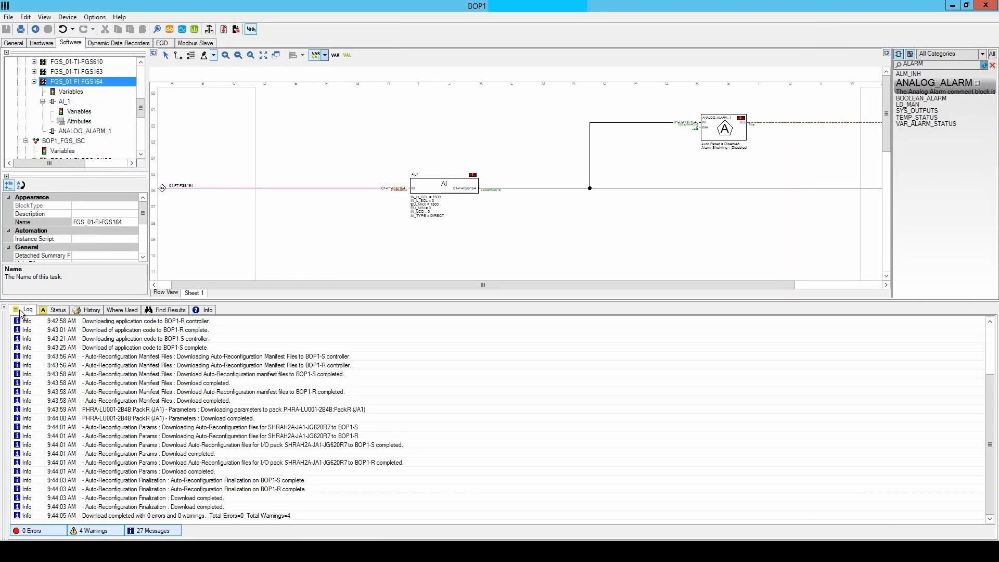
{"action": "left_click", "coordinate": [148, 530]}
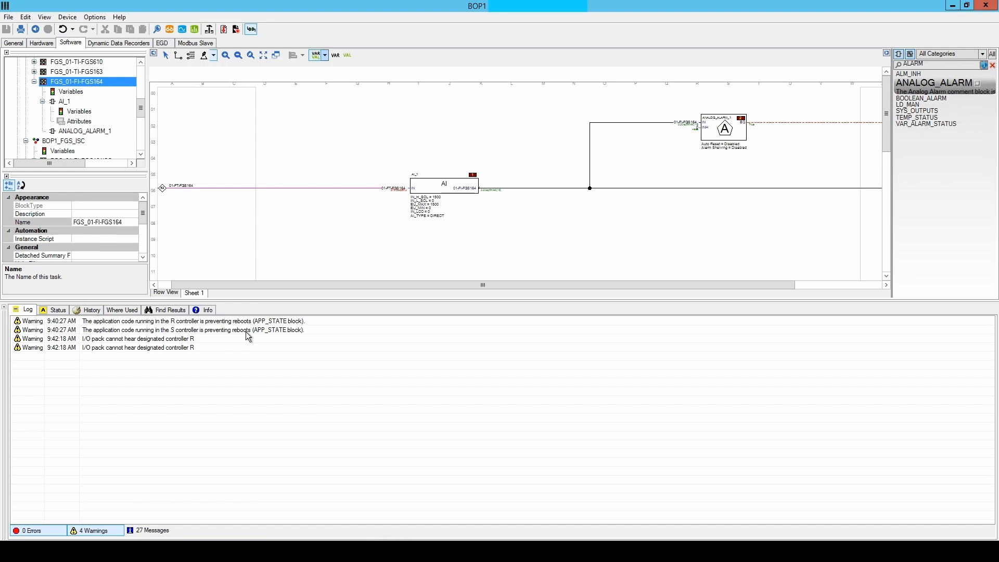
{"action": "left_click_drag", "start_coordinate": [207, 302], "coordinate": [216, 401]}
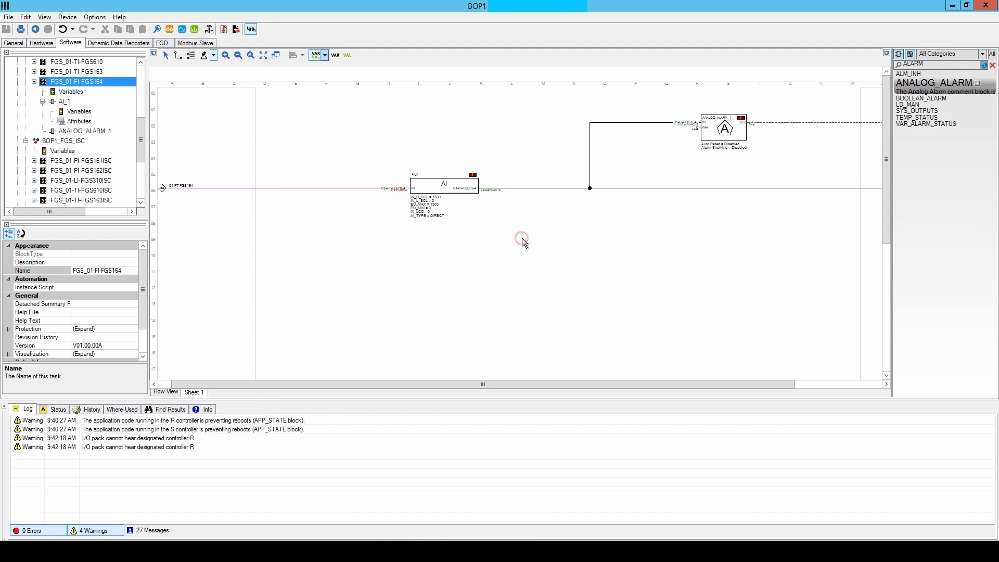
- Examine the live values and signal quality along the FGS164 diagram, from the 01-FT-FGS164 input through AI_1 to the ANALOG_ALARM_1 BQ output
{"action": "scroll", "coordinate": [512, 161], "scroll_direction": "up", "scroll_amount": 2}
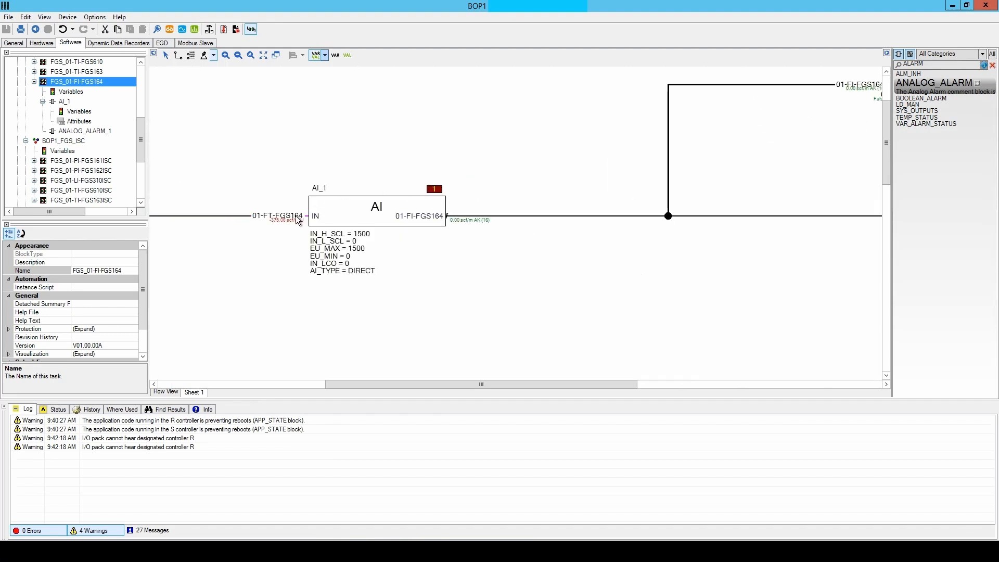
{"action": "left_click_drag", "start_coordinate": [272, 217], "coordinate": [553, 219]}
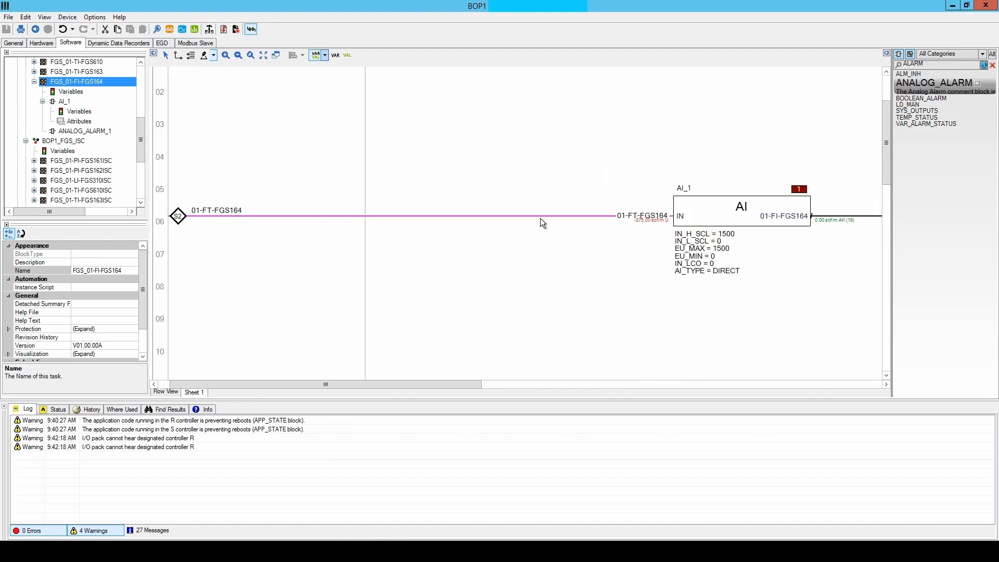
{"action": "scroll", "coordinate": [488, 223], "scroll_direction": "up", "scroll_amount": 1}
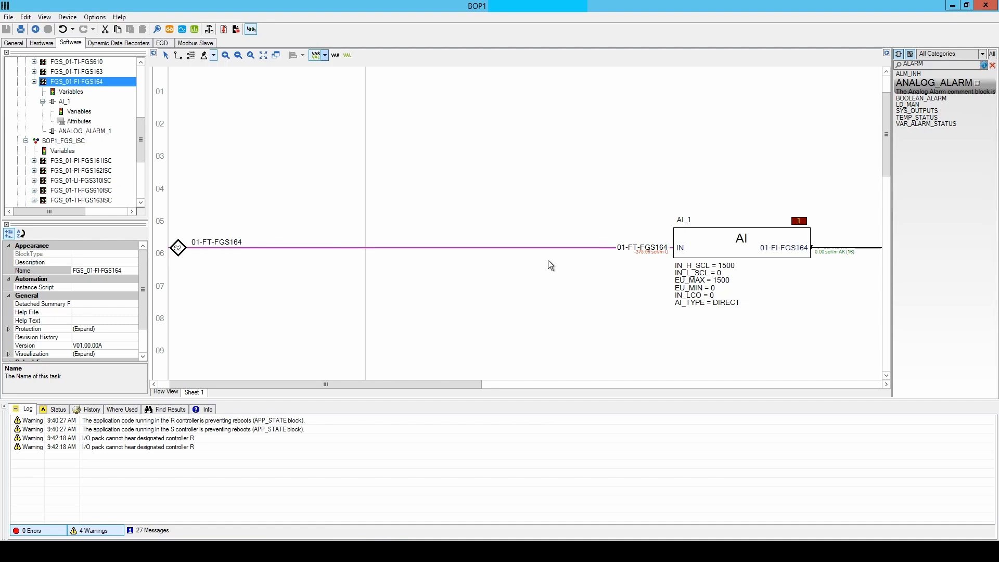
{"action": "left_click_drag", "start_coordinate": [444, 386], "coordinate": [557, 372]}
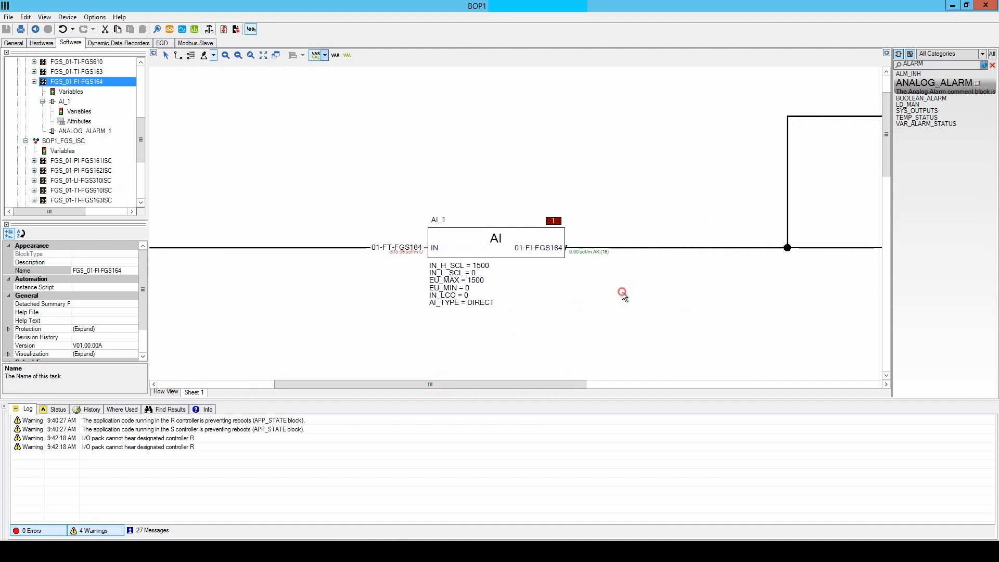
{"action": "scroll", "coordinate": [600, 257], "scroll_direction": "up", "scroll_amount": 2}
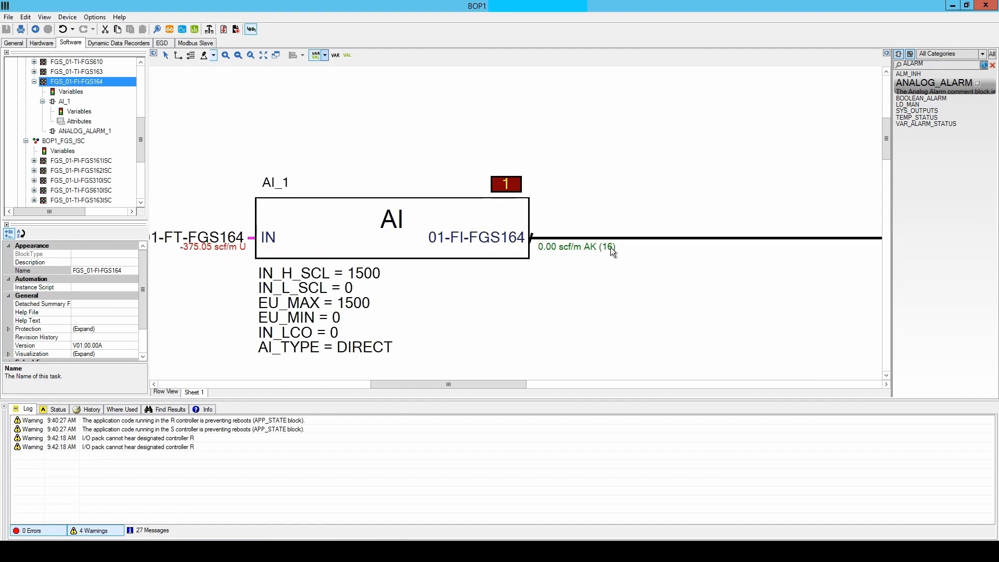
{"action": "left_click_drag", "start_coordinate": [507, 383], "coordinate": [551, 332]}
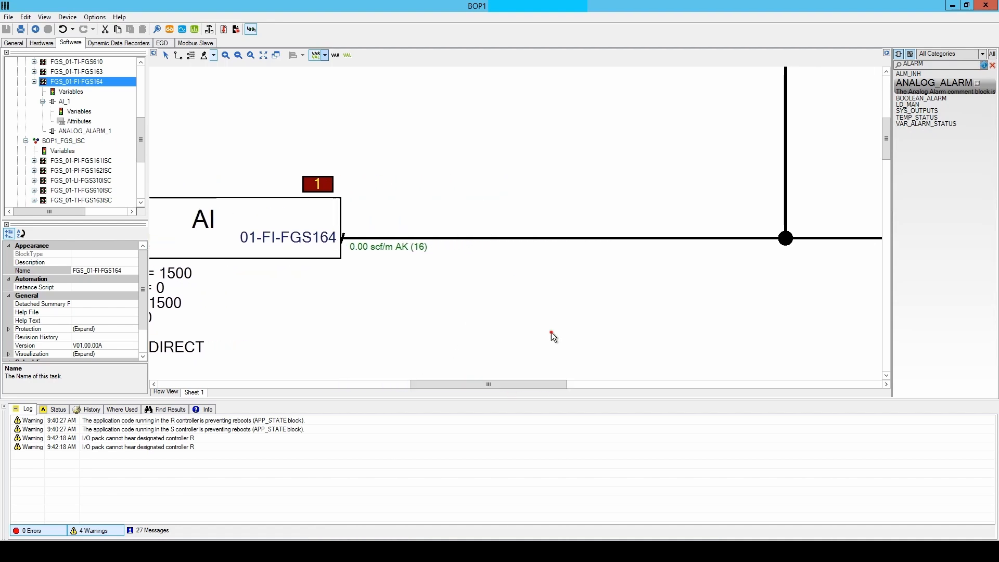
{"action": "scroll", "coordinate": [551, 332], "scroll_direction": "down", "scroll_amount": 3}
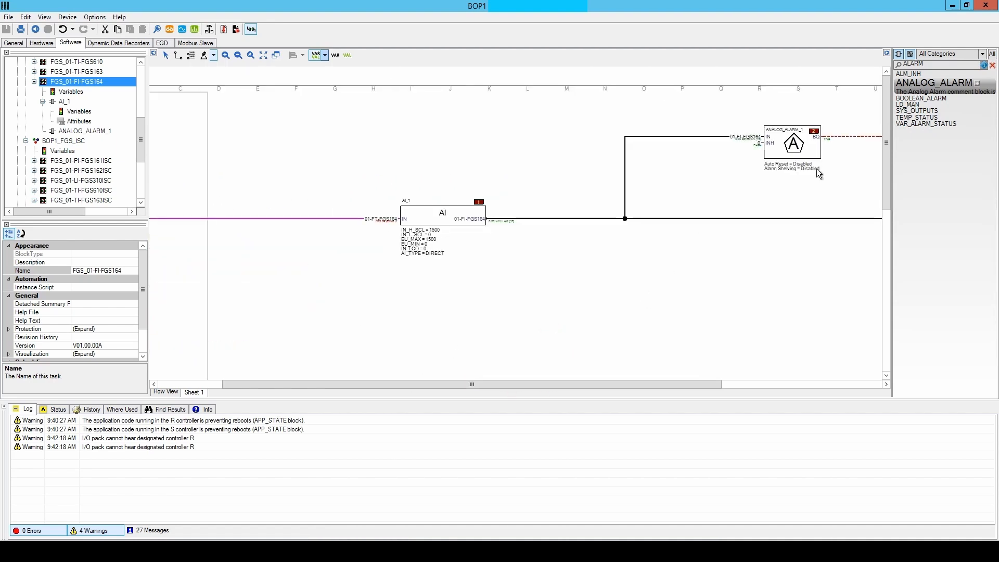
{"action": "scroll", "coordinate": [818, 173], "scroll_direction": "up", "scroll_amount": 3}
{"action": "left_click_drag", "start_coordinate": [689, 387], "coordinate": [854, 384]}
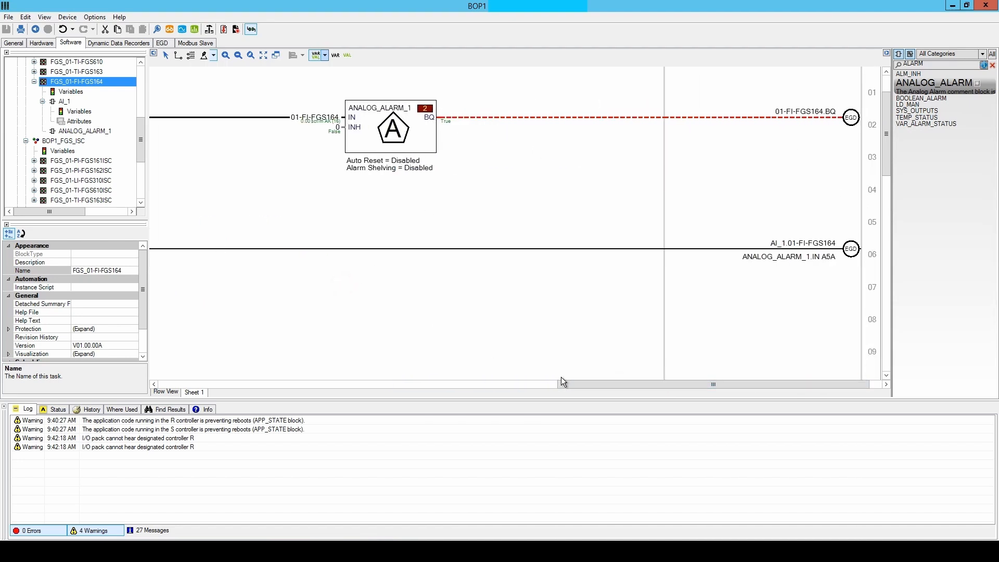
{"action": "left_click_drag", "start_coordinate": [572, 386], "coordinate": [482, 352]}
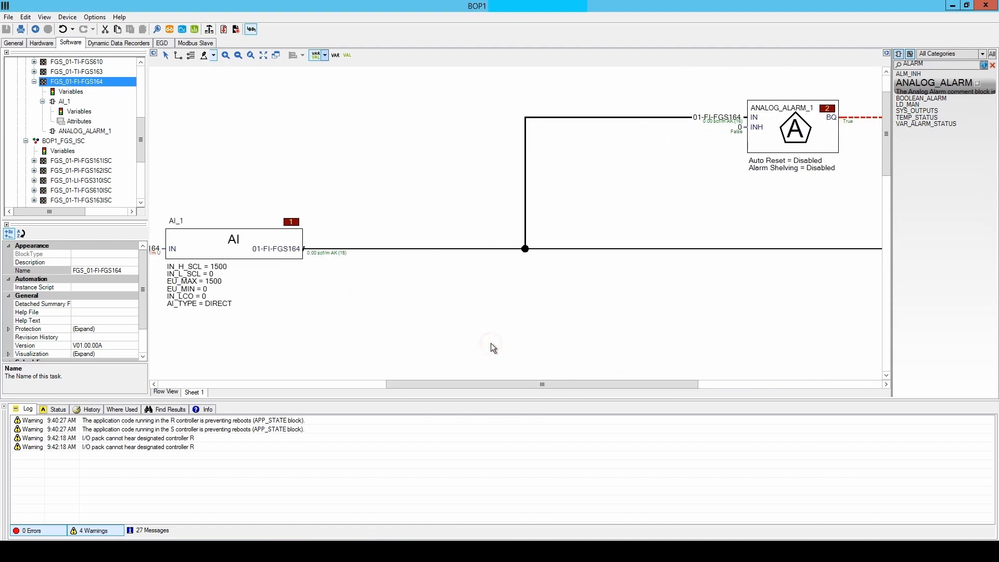